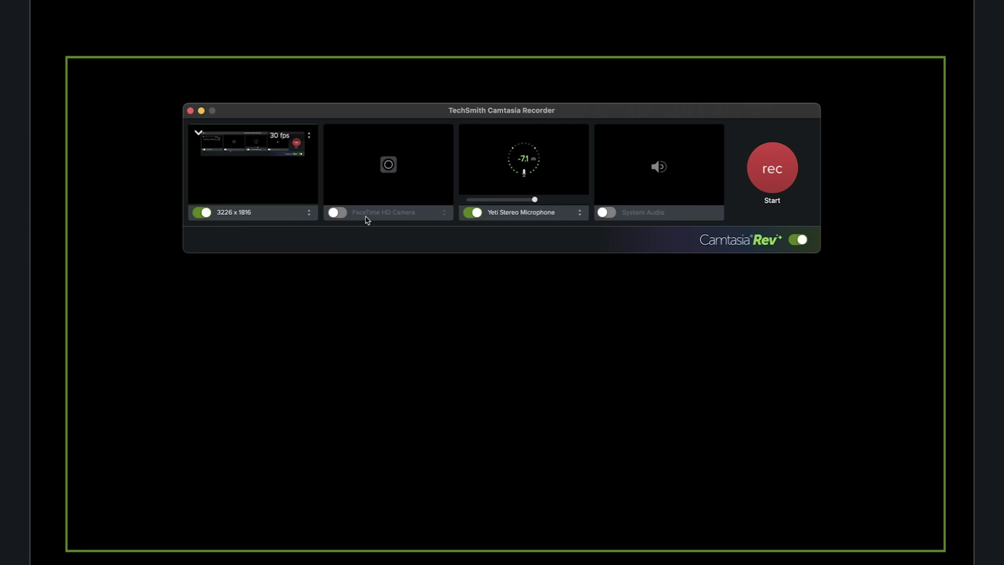
# Turn on the FaceTime HD Camera webcam input in Camtasia Recorder
pyautogui.click(335, 214)
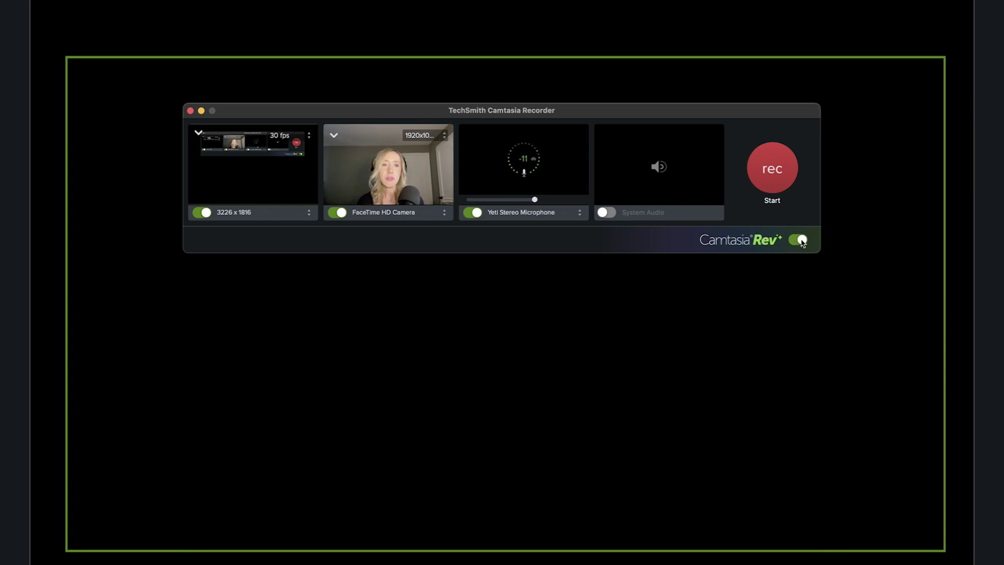
# Toggle Camtasia Rev off and back on so it stays enabled
pyautogui.click(800, 240)
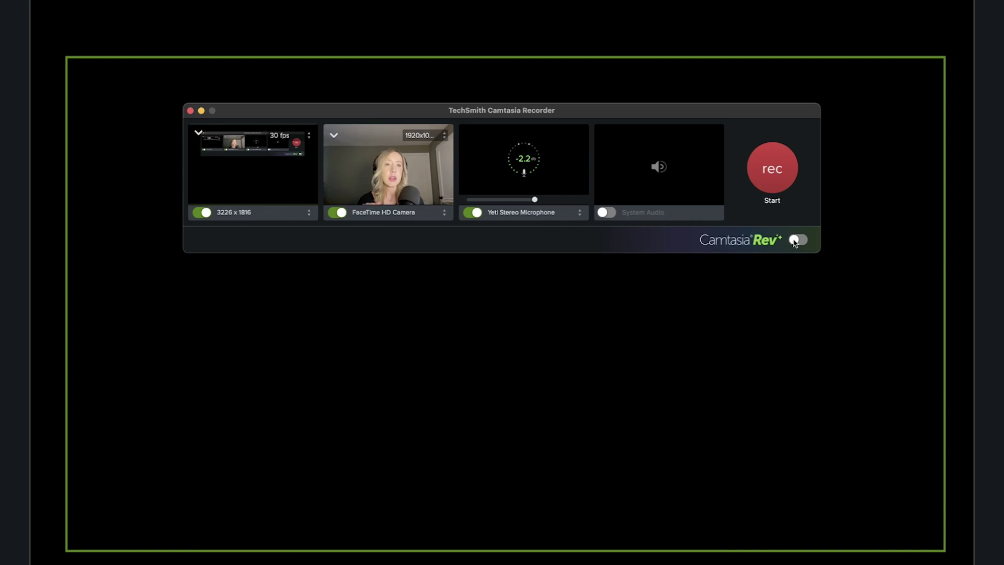
pyautogui.click(794, 241)
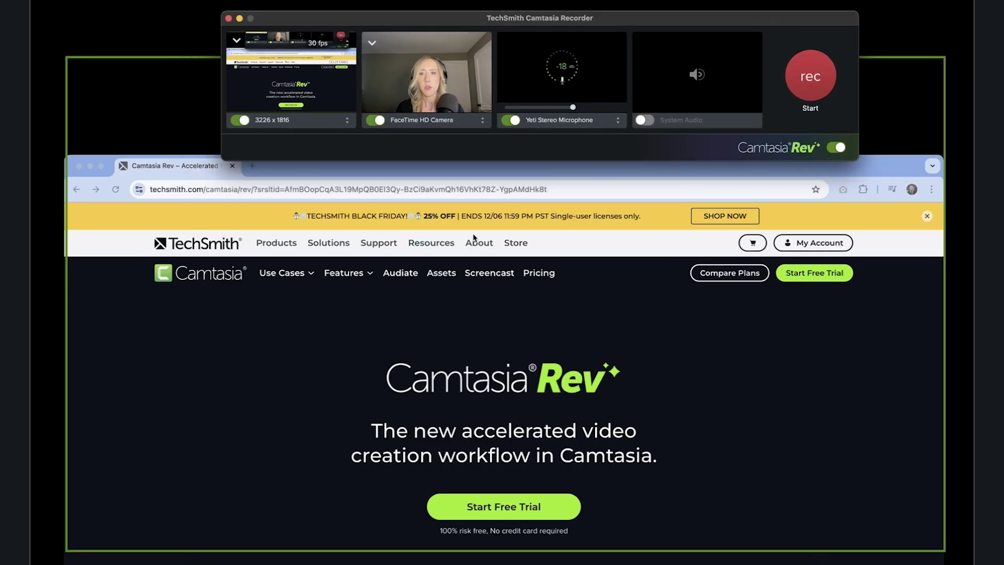
# Fit the Camtasia Rev page in the capture area, place the recorder over it, and start recording
pyautogui.moveTo(883, 164); pyautogui.dragTo(887, 73)
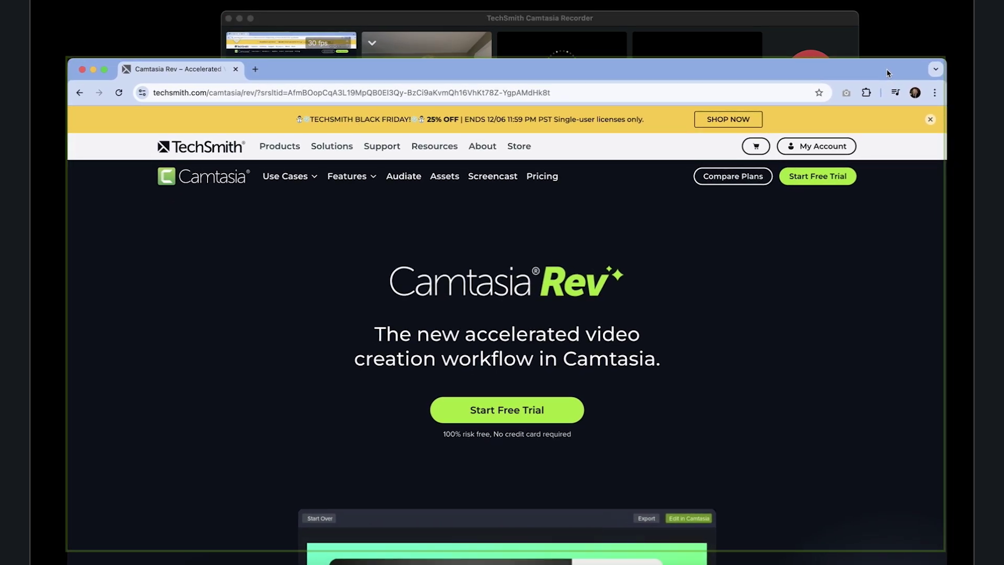
pyautogui.click(795, 16)
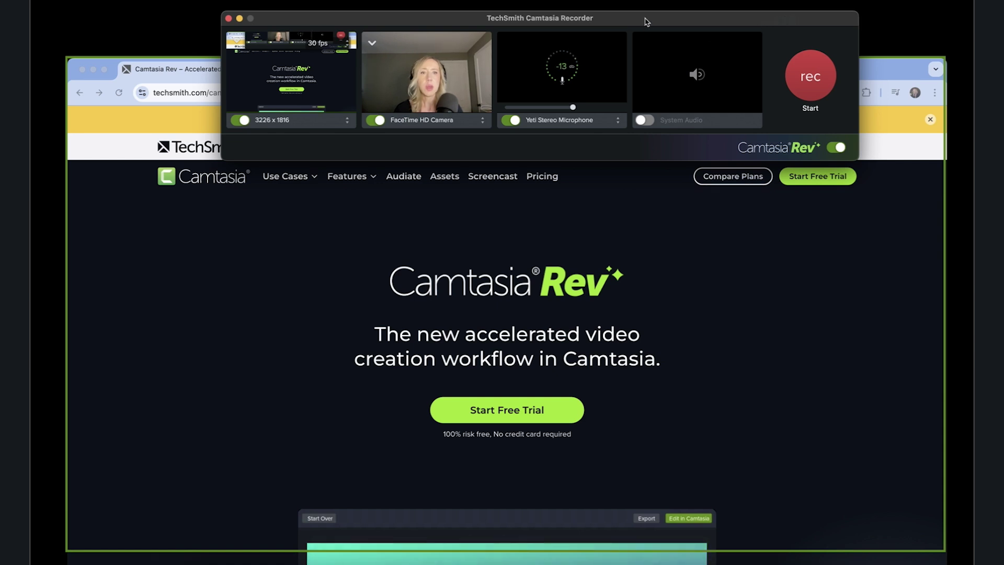
pyautogui.moveTo(646, 22); pyautogui.dragTo(671, 197)
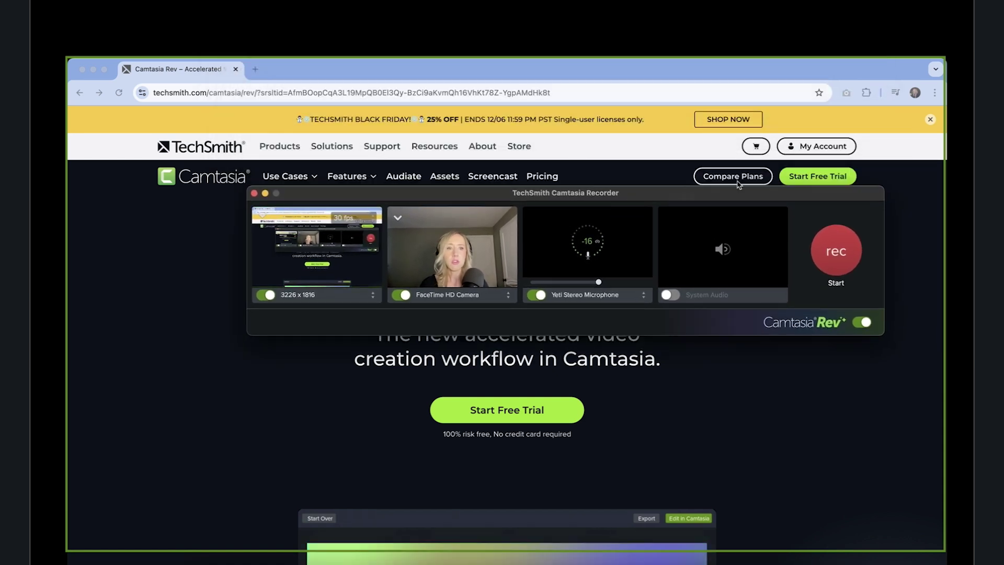
pyautogui.click(835, 251)
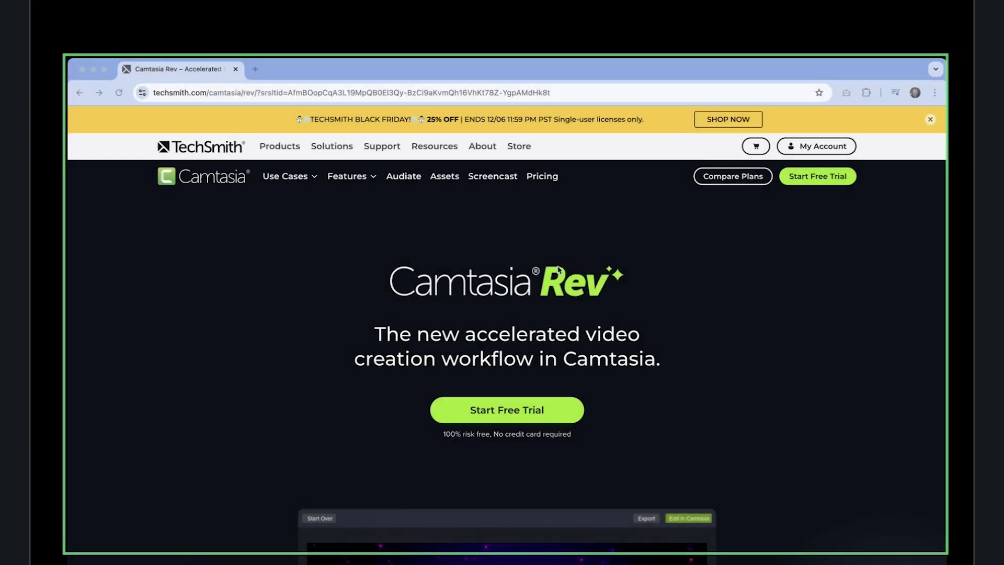
# Scroll down through the opening feature sections of the Camtasia Rev page
pyautogui.scroll(-10, 558, 269)
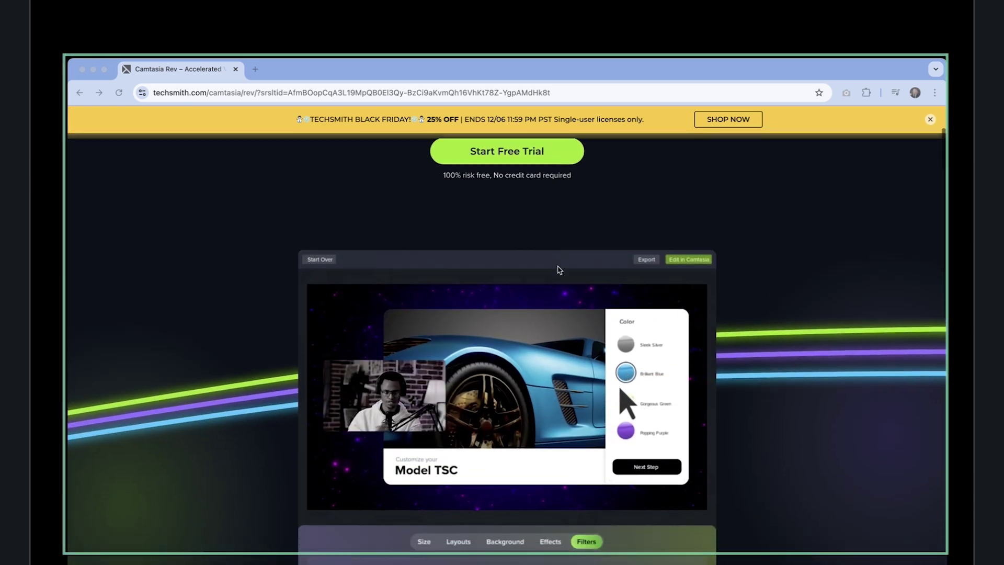
pyautogui.scroll(-7, 559, 269)
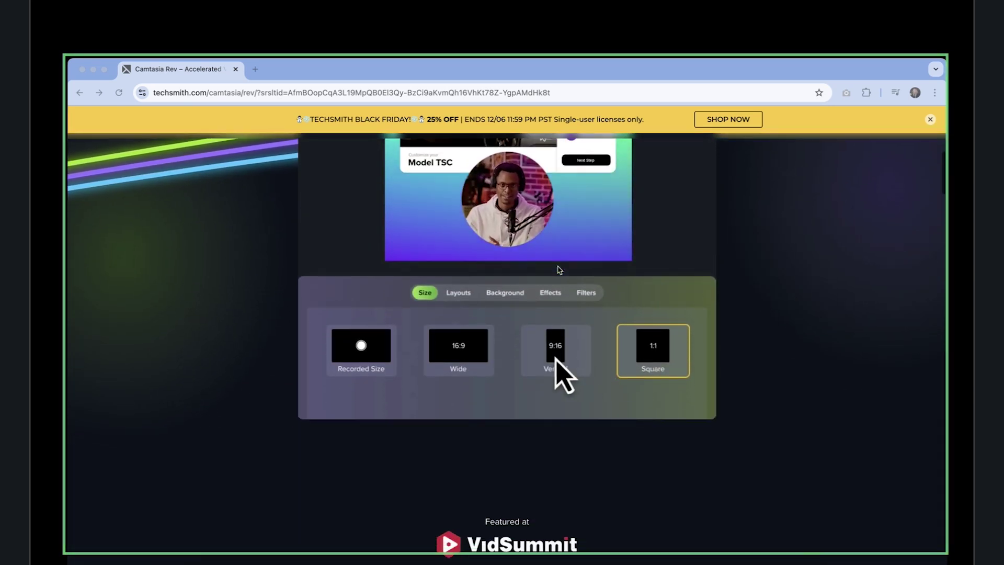
pyautogui.scroll(-6, 558, 270)
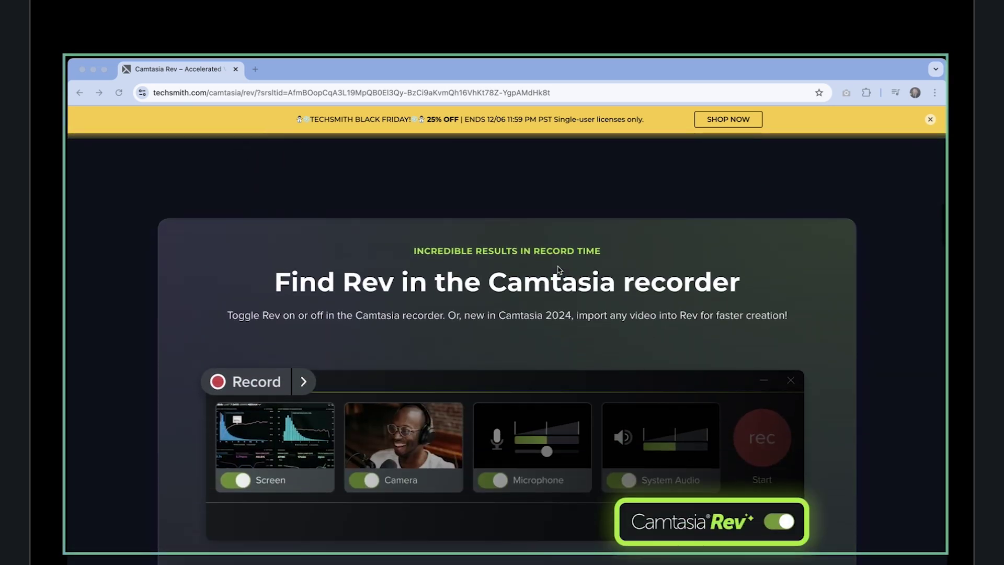
pyautogui.scroll(-6, 558, 269)
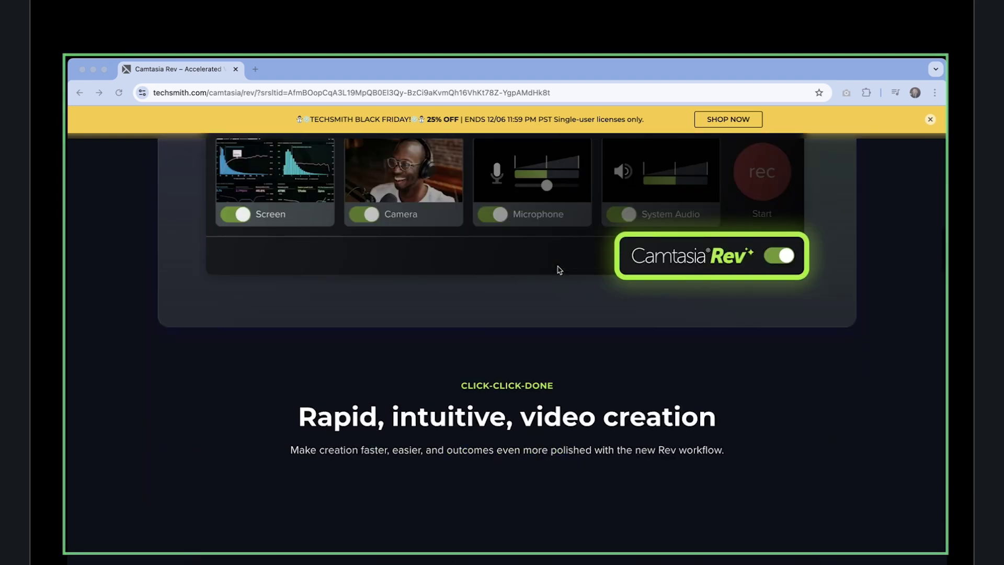
pyautogui.scroll(-3, 558, 270)
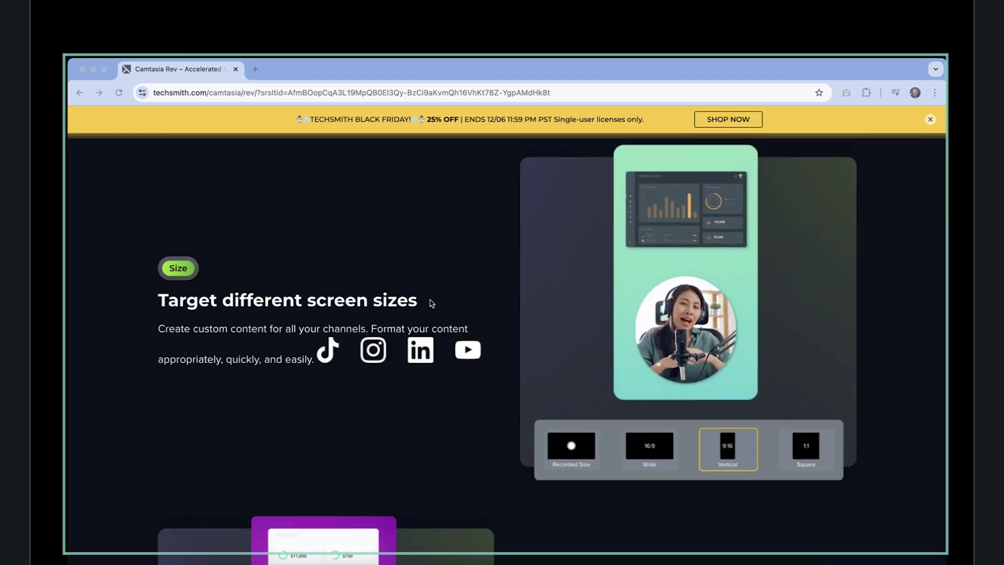
pyautogui.scroll(-2, 445, 300)
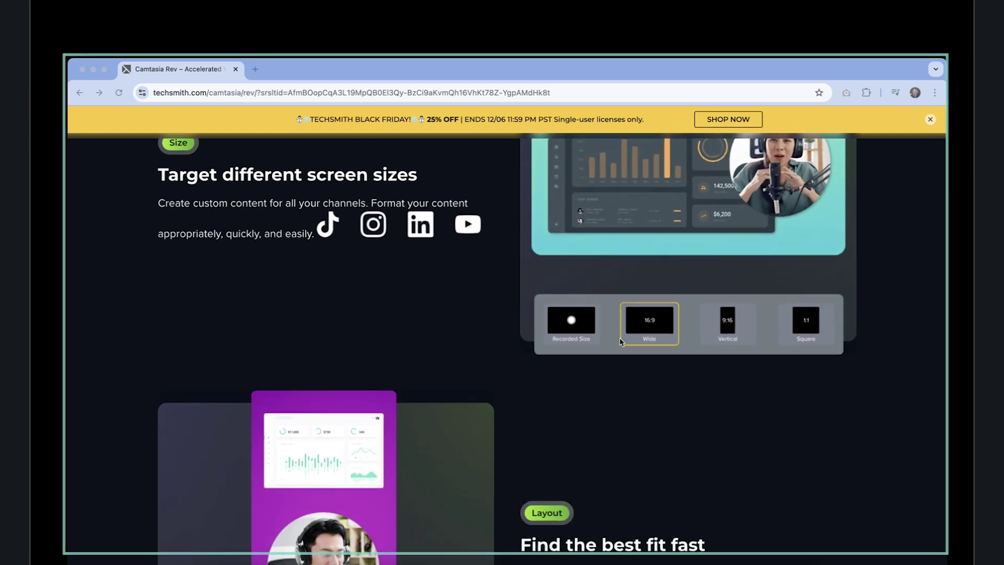
# Scroll on to the timeline editing section and stop the recording
pyautogui.scroll(-2, 539, 293)
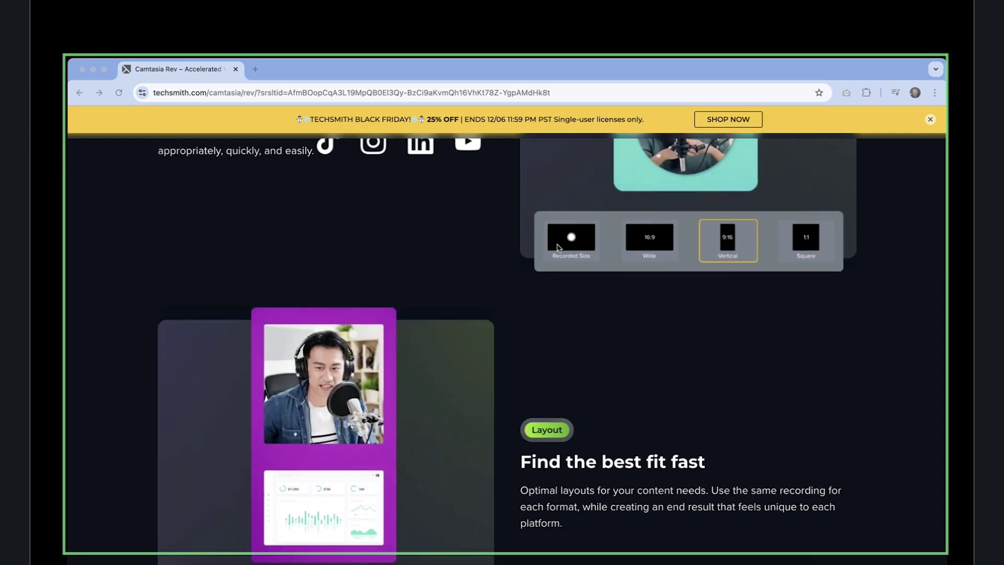
pyautogui.scroll(-2, 557, 252)
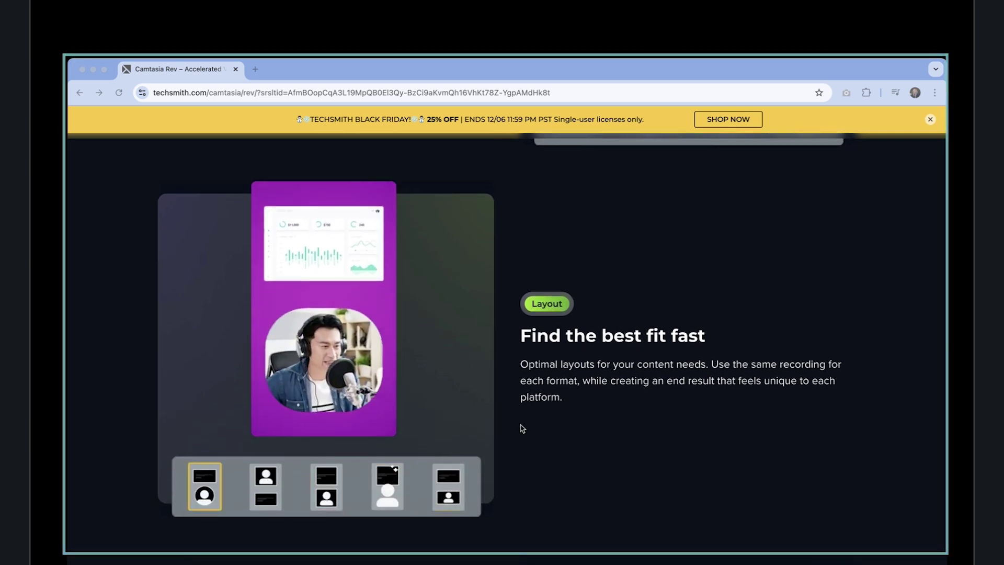
pyautogui.scroll(-3, 522, 428)
pyautogui.scroll(-1, 522, 428)
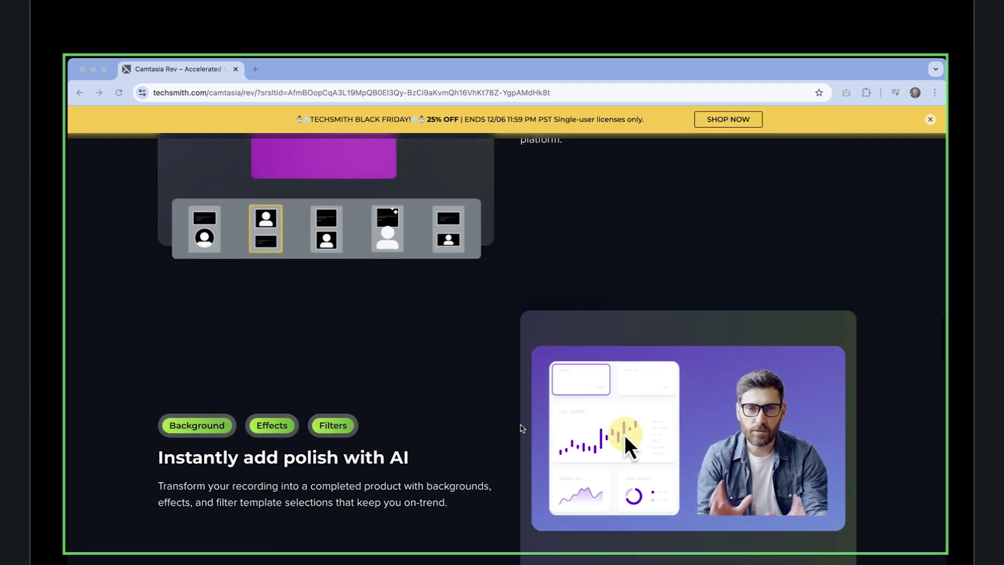
pyautogui.scroll(-3, 521, 428)
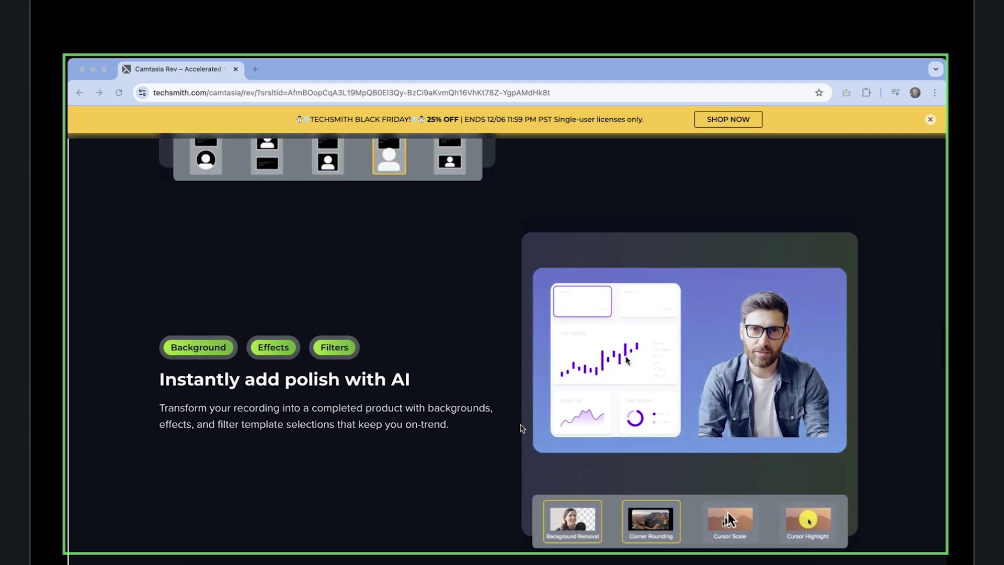
pyautogui.scroll(-8, 521, 428)
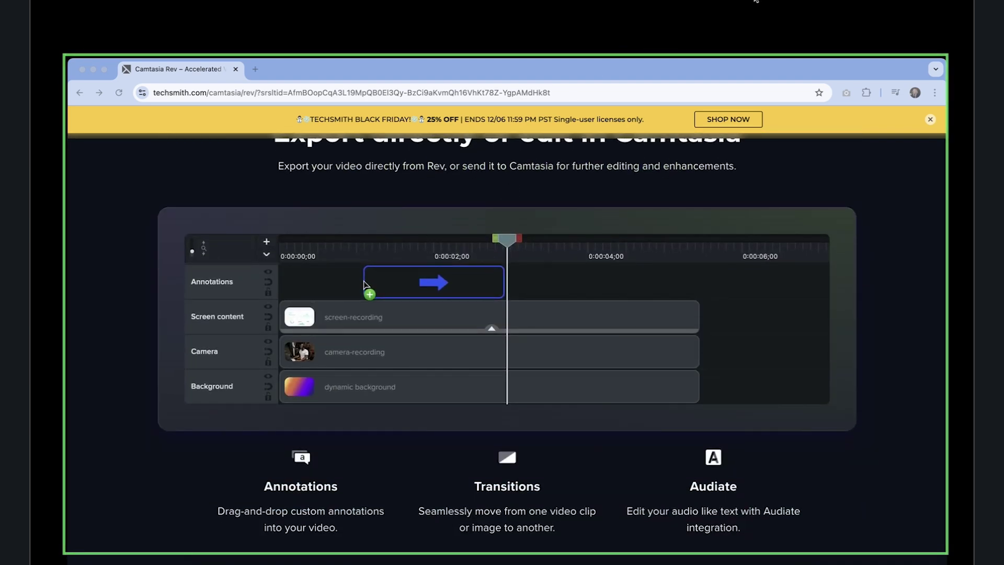
pyautogui.click(756, 1)
pyautogui.click(751, 6)
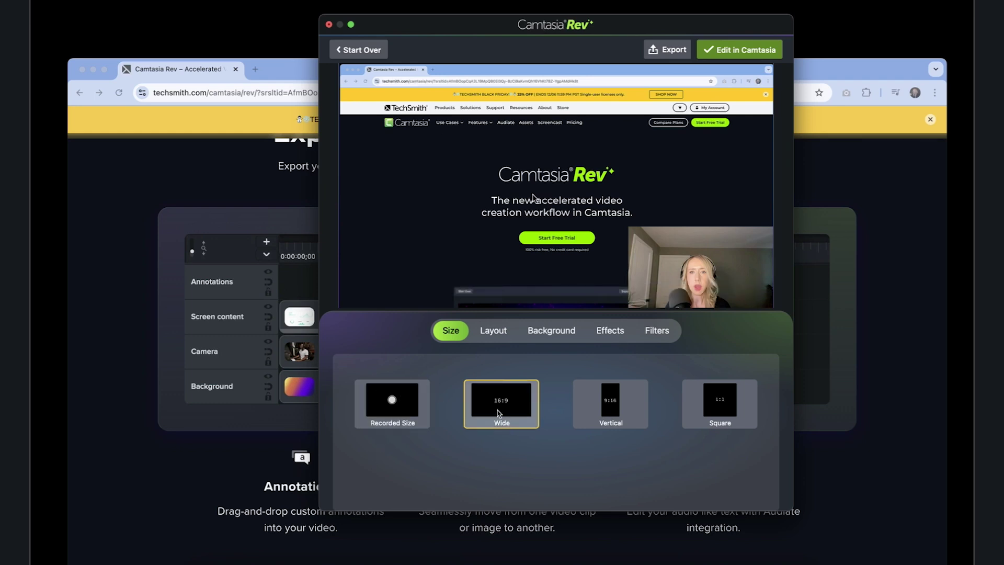
# Preview the clip at Vertical 9:16 and Square 1:1, then return it to Wide 16:9
pyautogui.click(605, 409)
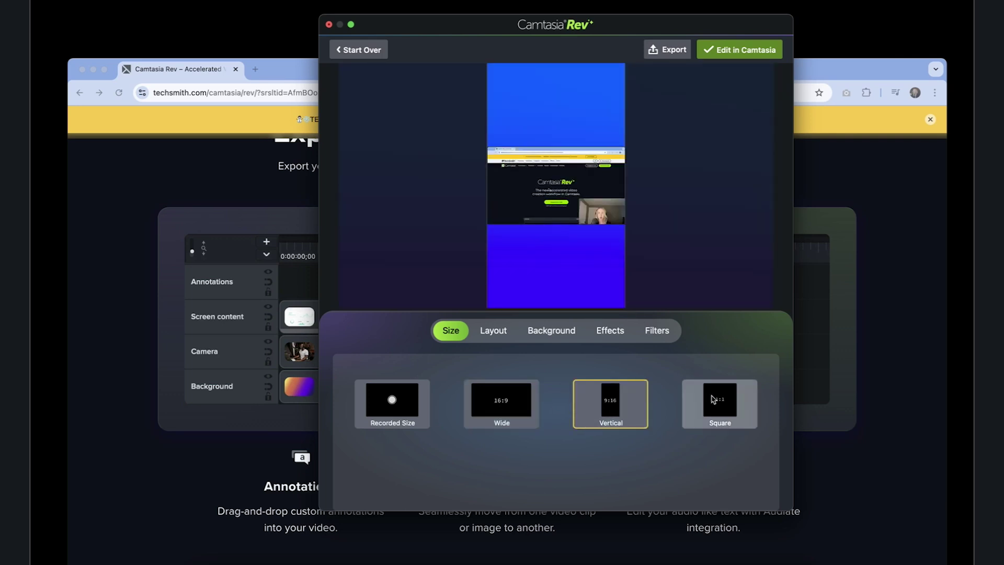
pyautogui.click(714, 401)
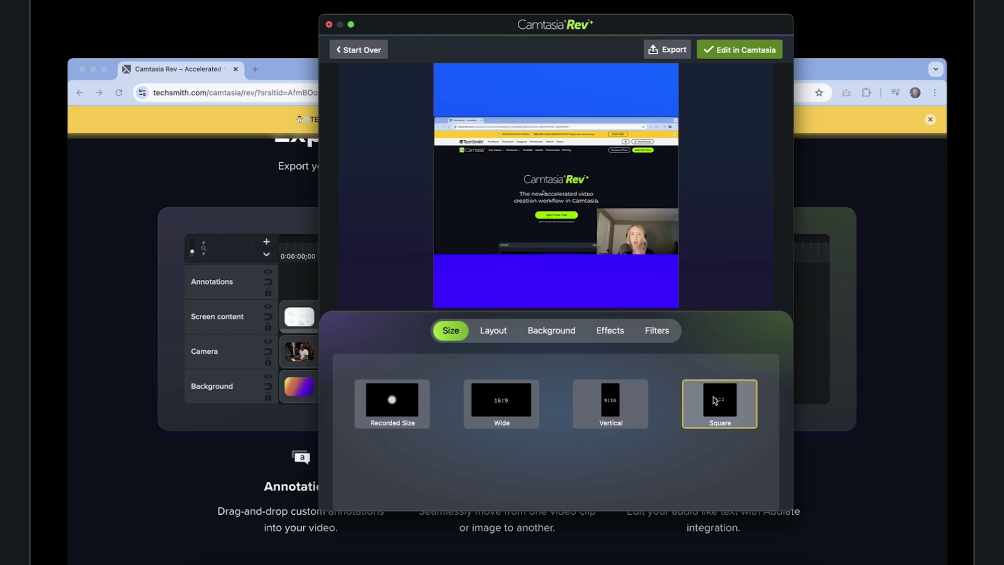
pyautogui.click(510, 414)
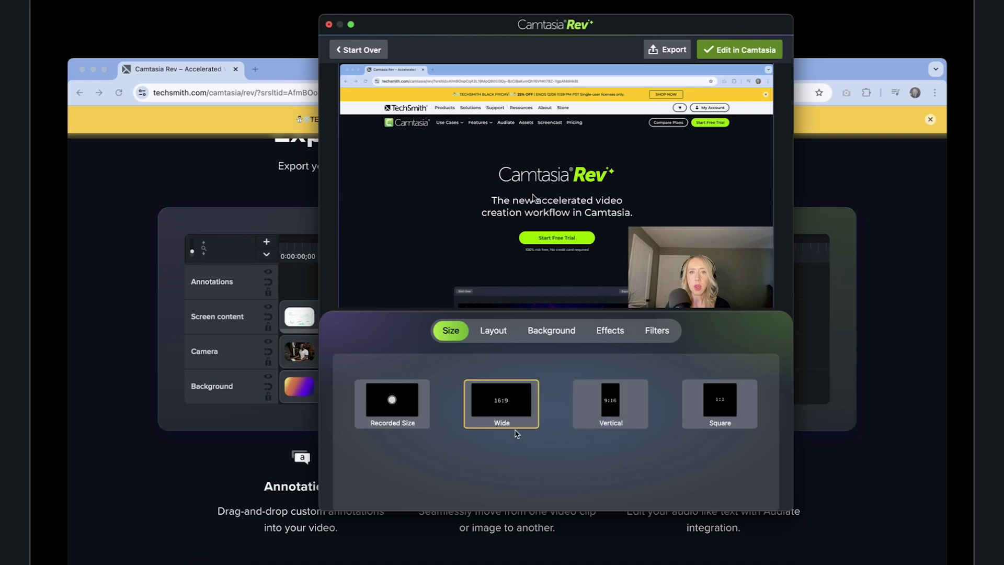
# Try the large-camera, bottom-right webcam and round top-right webcam layouts
pyautogui.click(495, 339)
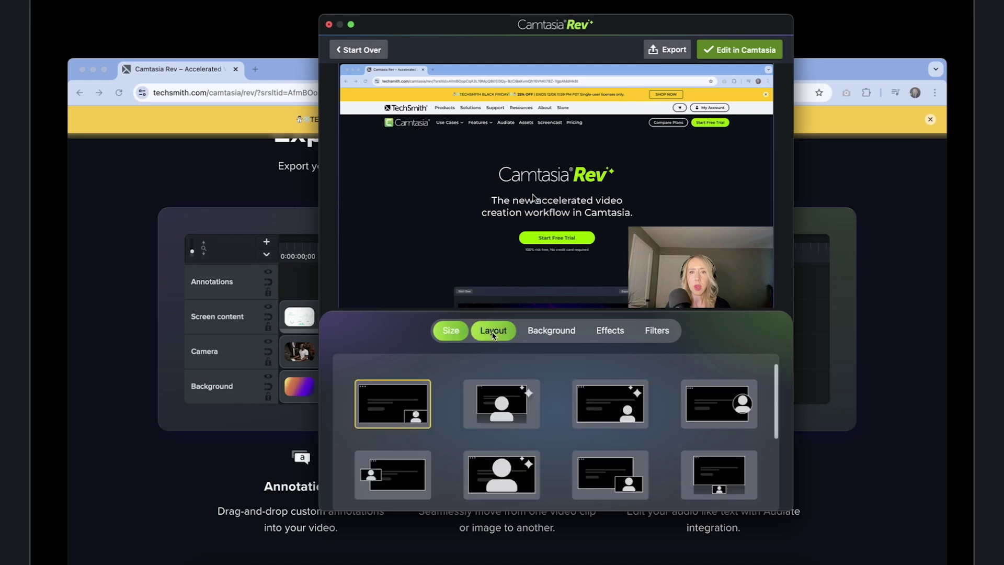
pyautogui.moveTo(769, 215)
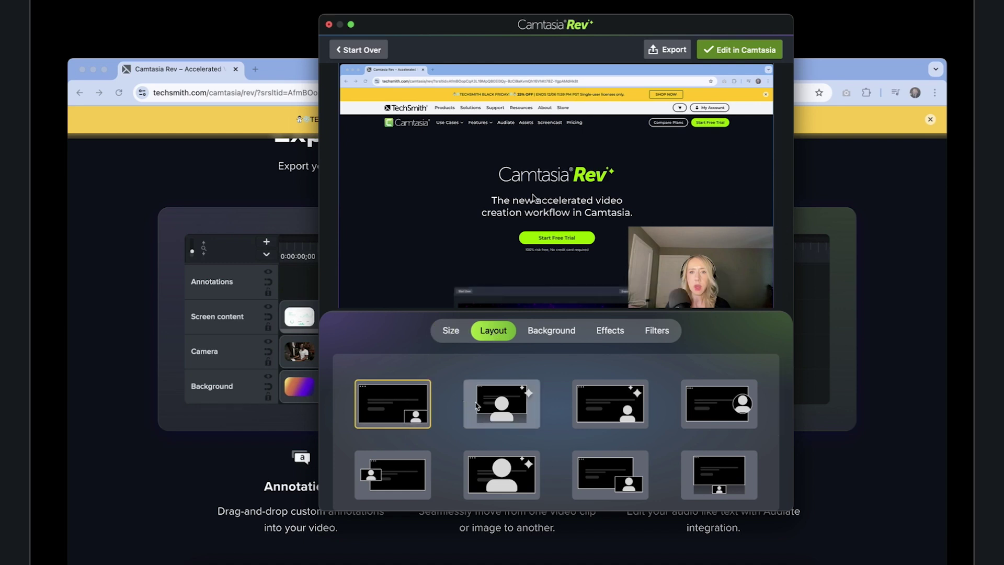
pyautogui.click(513, 413)
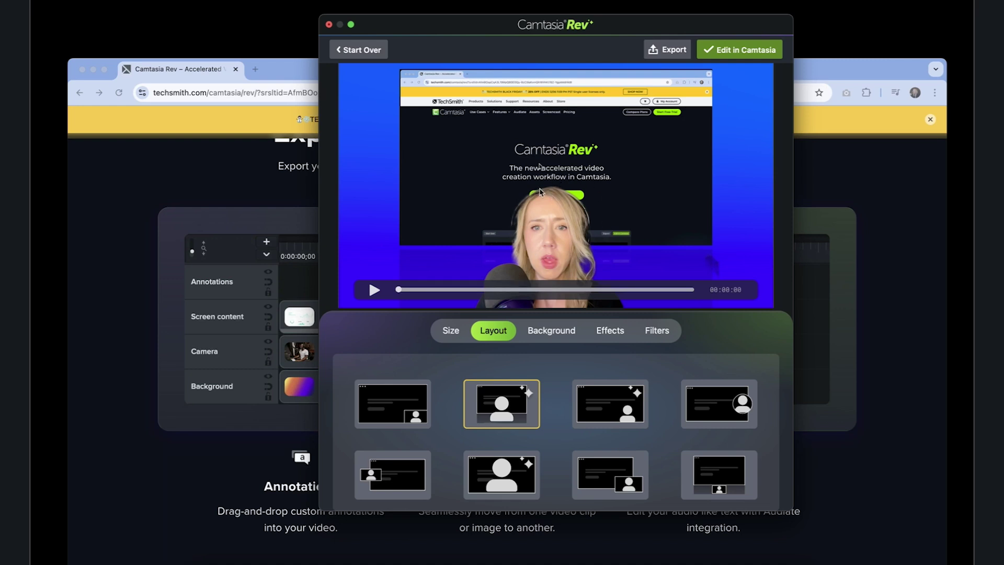
pyautogui.click(620, 410)
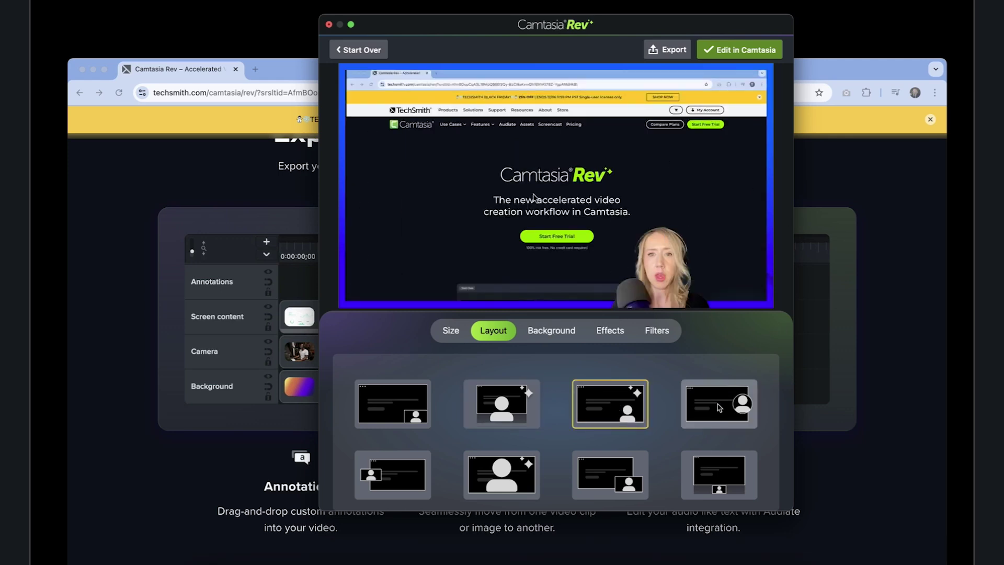
pyautogui.click(730, 416)
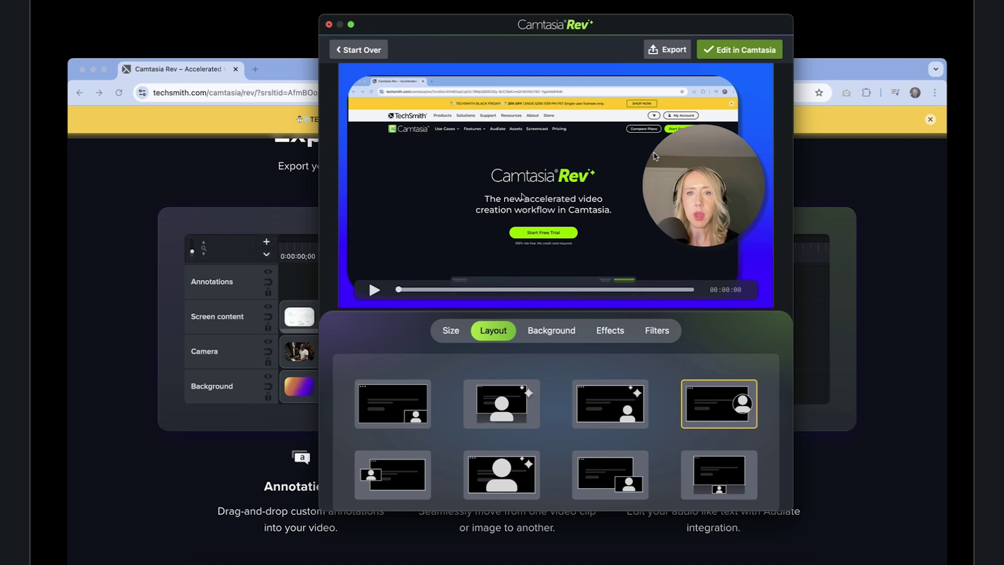
# Try top-left, full-camera, bottom-right box and below-screen layouts, then settle on the round top-right webcam
pyautogui.click(394, 475)
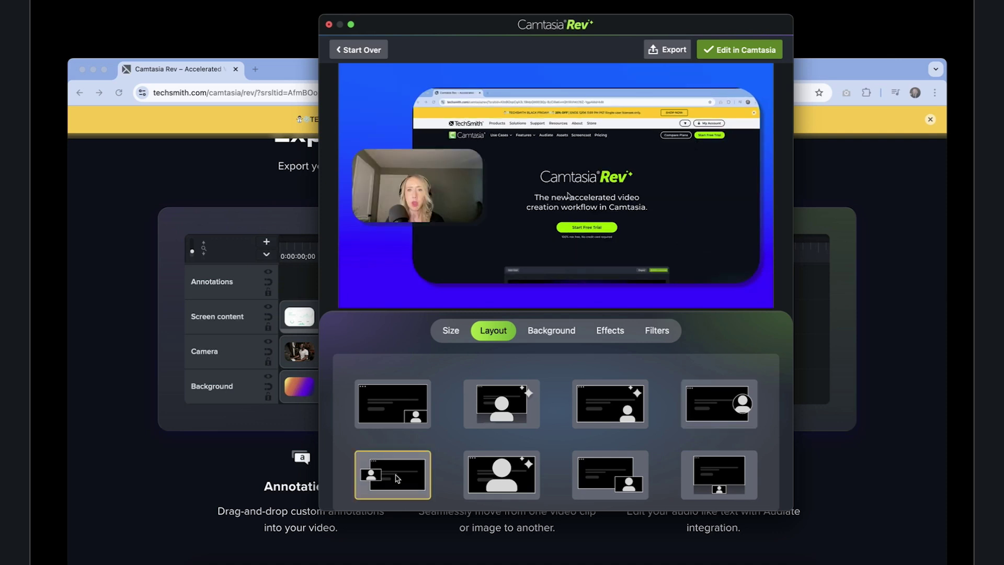
pyautogui.click(503, 476)
pyautogui.click(615, 484)
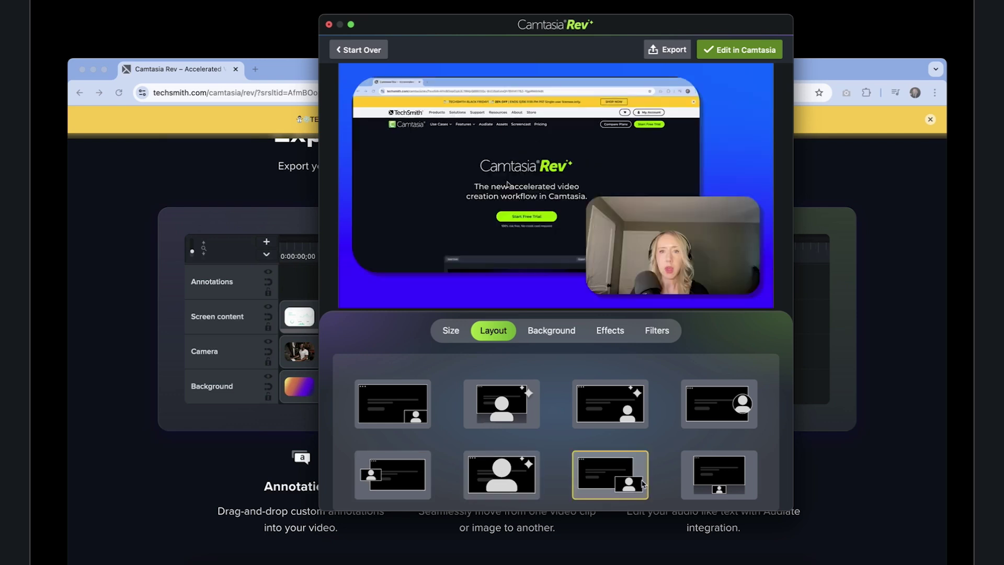
pyautogui.click(739, 486)
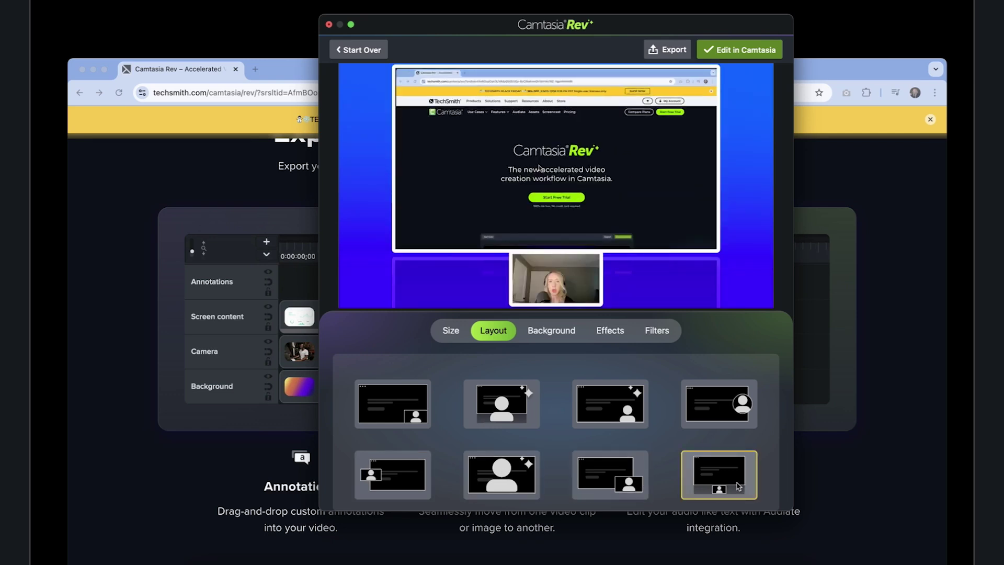
pyautogui.click(708, 411)
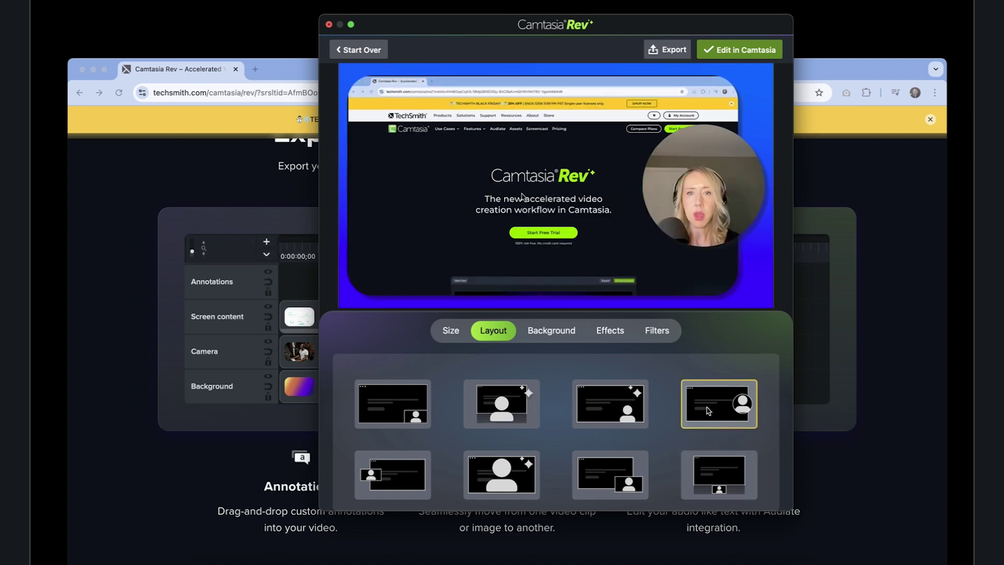
pyautogui.click(554, 332)
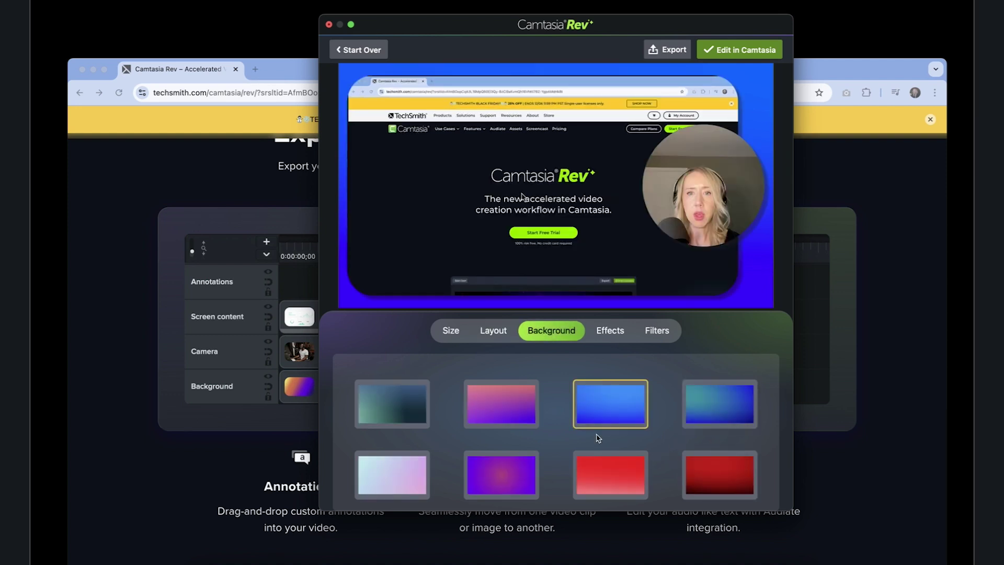
# Try dark indigo, purple and blue gradient backgrounds, ending on purple
pyautogui.scroll(-2, 598, 439)
pyautogui.click(614, 474)
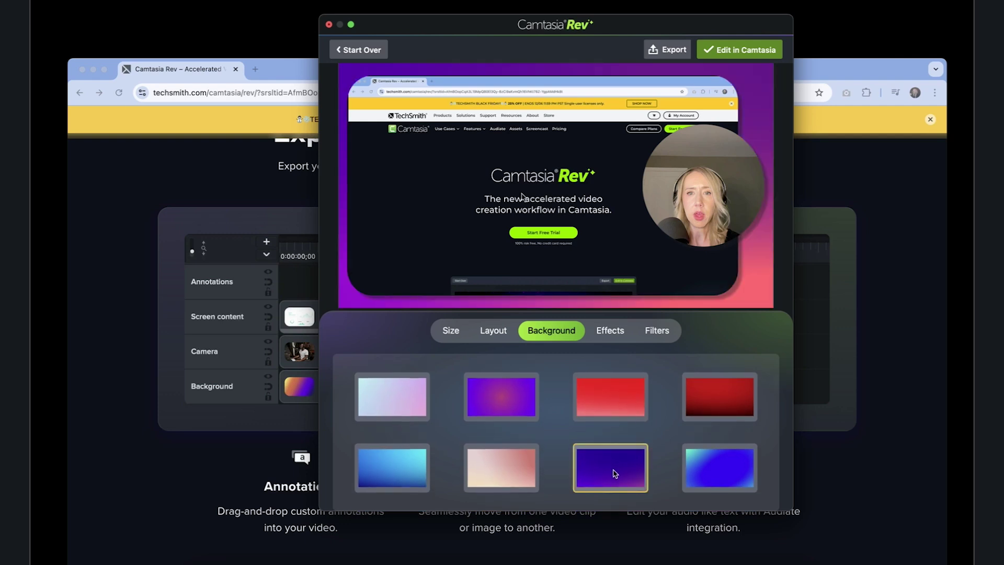
pyautogui.click(523, 406)
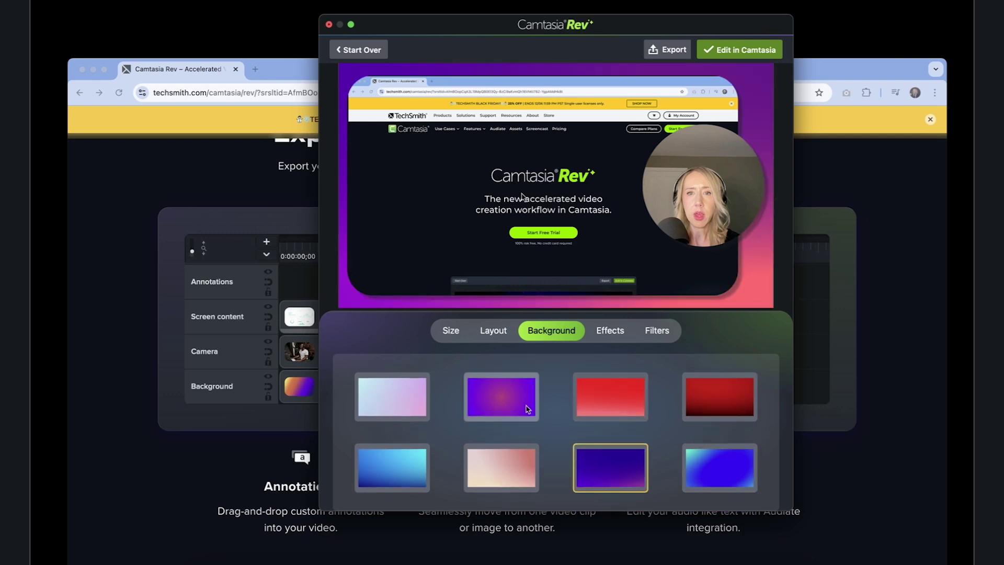
pyautogui.click(403, 465)
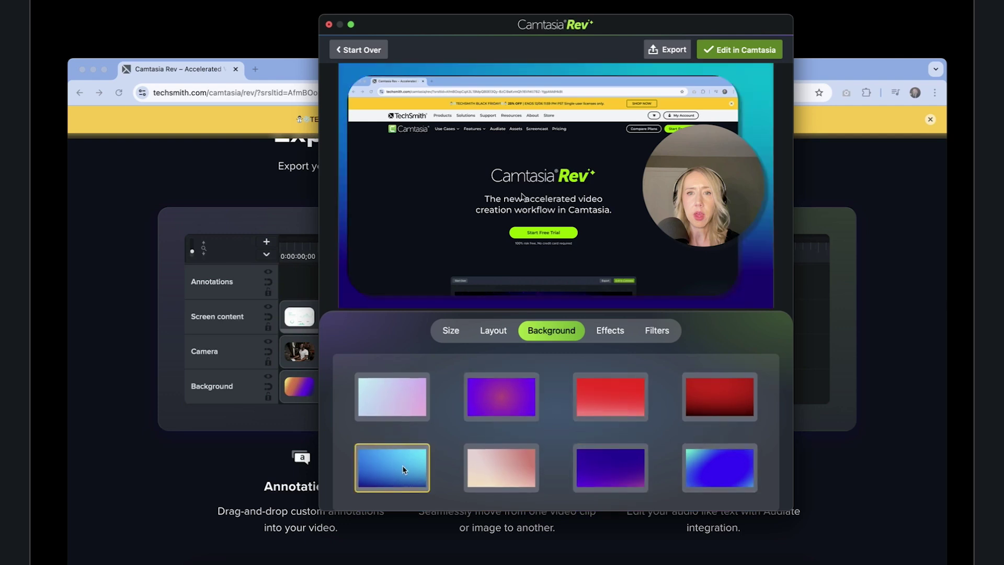
pyautogui.click(526, 414)
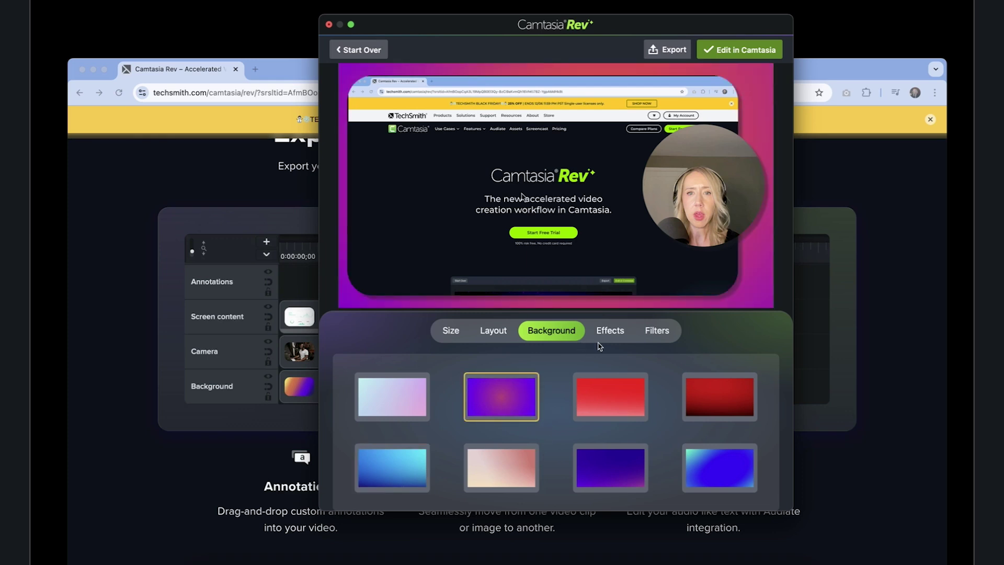
# Apply the teal-and-purple dotted groovysquares pattern background
pyautogui.scroll(-5, 589, 375)
pyautogui.scroll(-8, 590, 374)
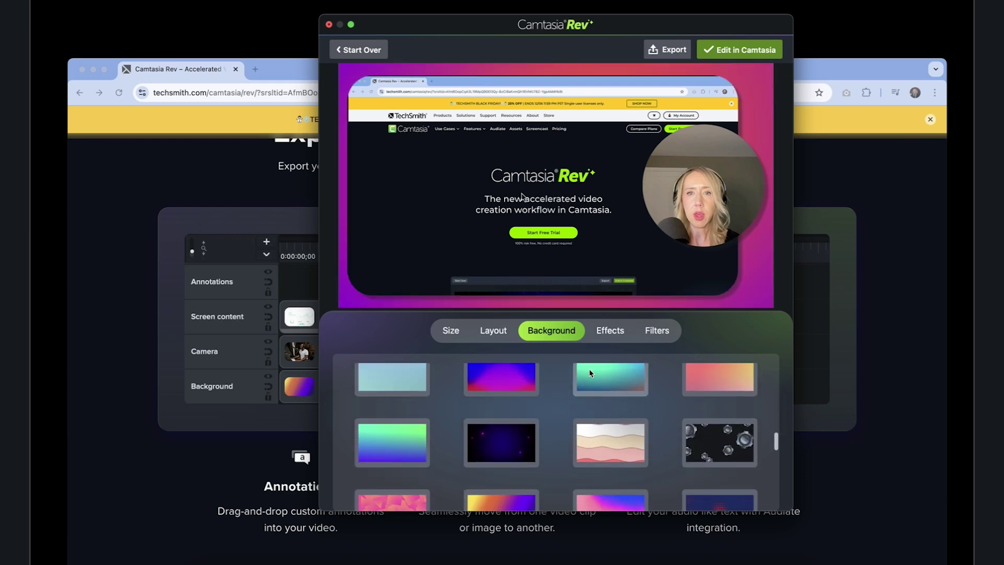
pyautogui.scroll(-3, 590, 375)
pyautogui.click(589, 376)
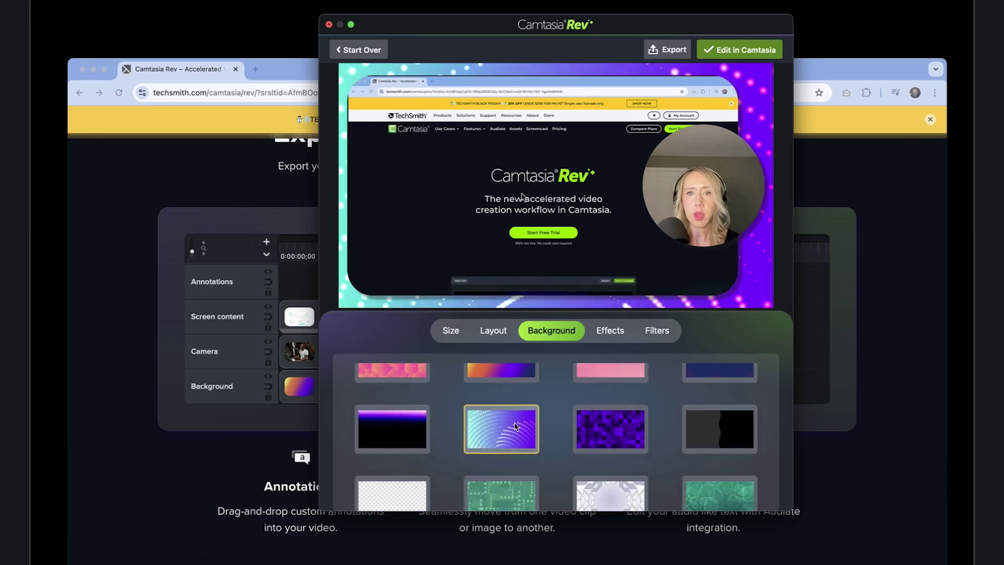
pyautogui.scroll(-4, 594, 397)
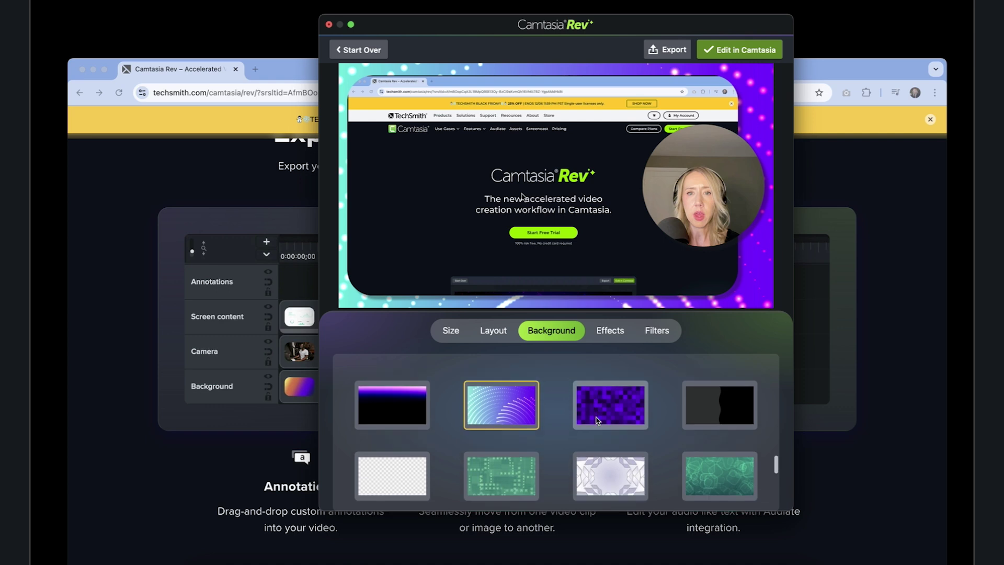
pyautogui.click(608, 330)
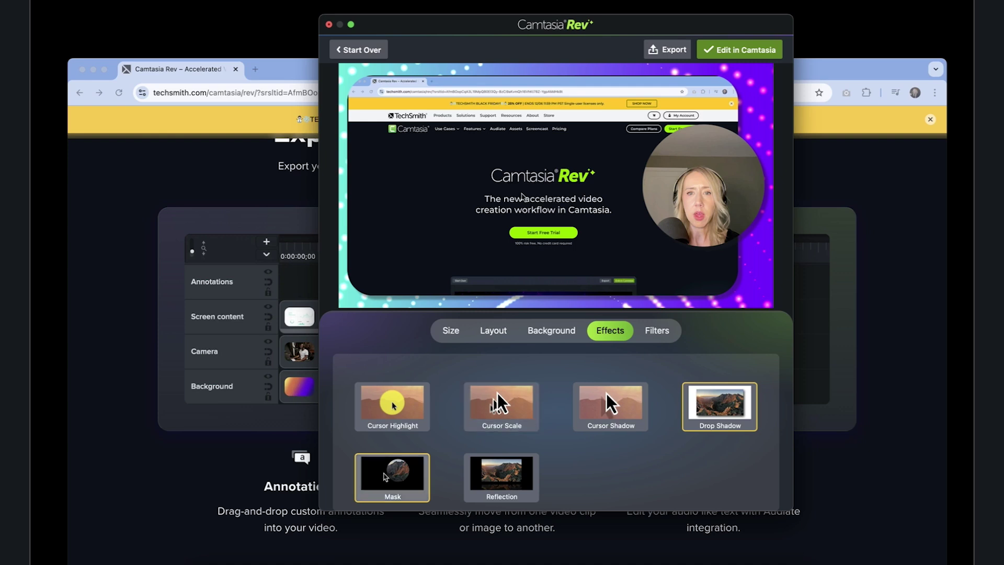
# Leave Reflection off and add the yellow Cursor Highlight and Cursor Scale effects
pyautogui.click(500, 475)
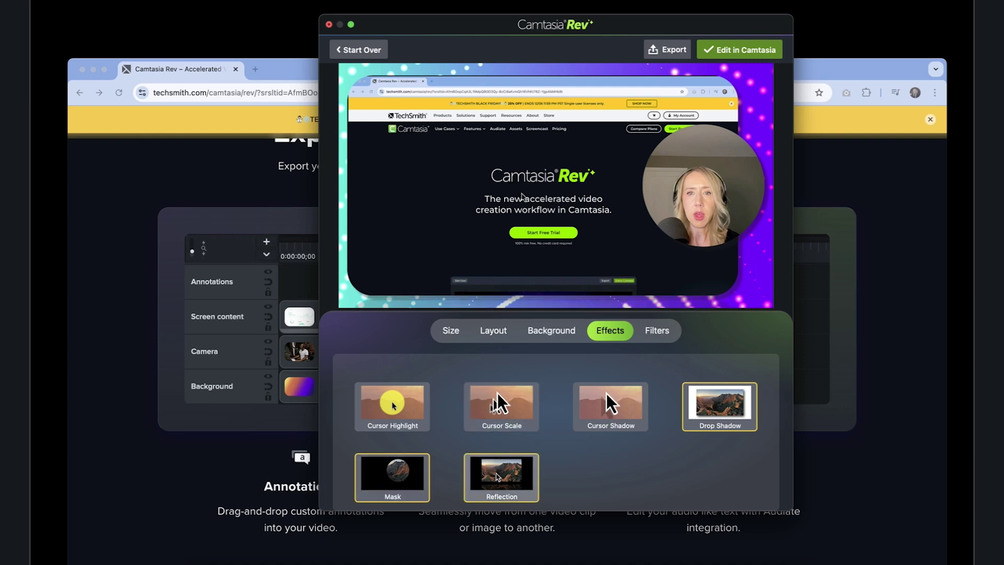
pyautogui.click(497, 476)
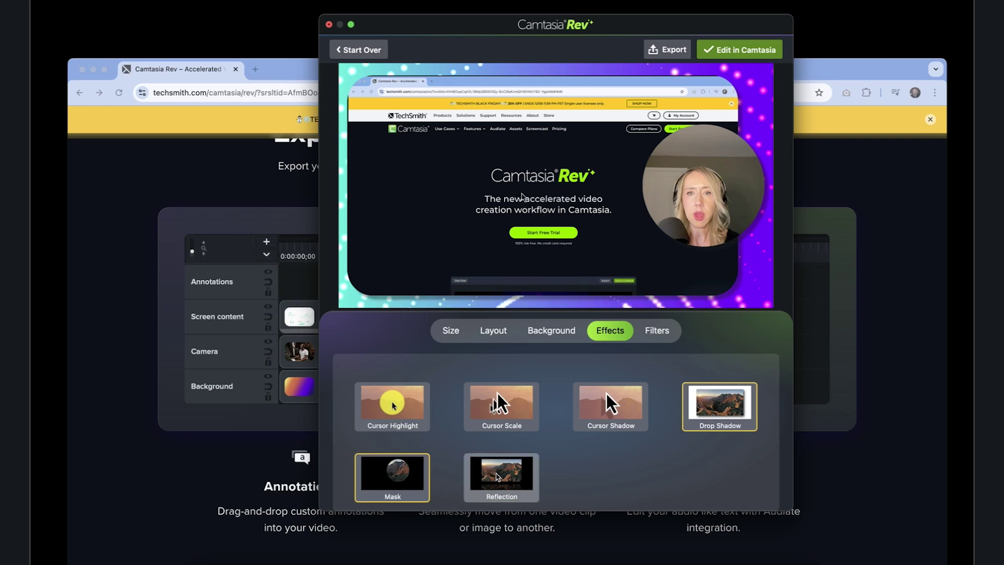
pyautogui.click(400, 410)
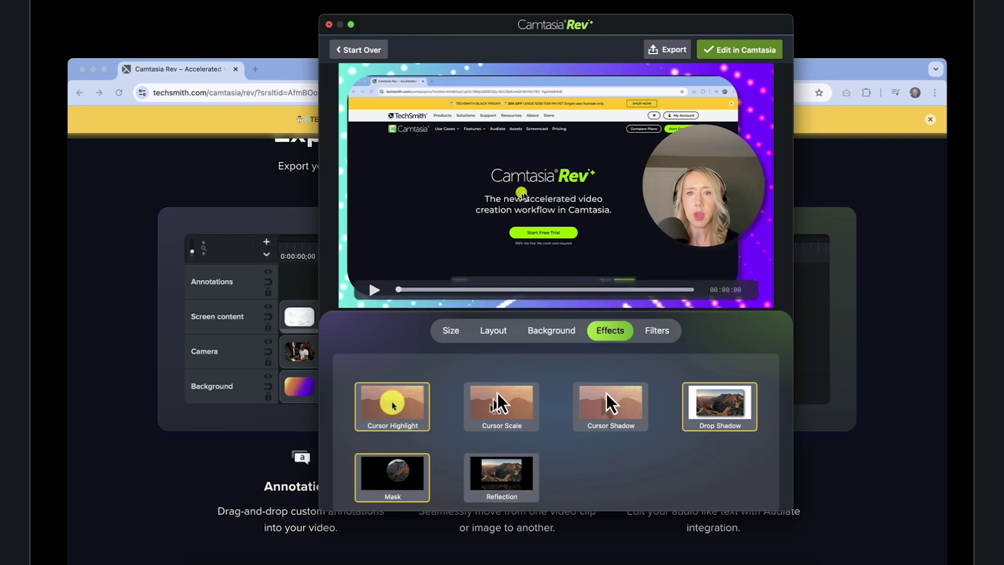
pyautogui.click(494, 428)
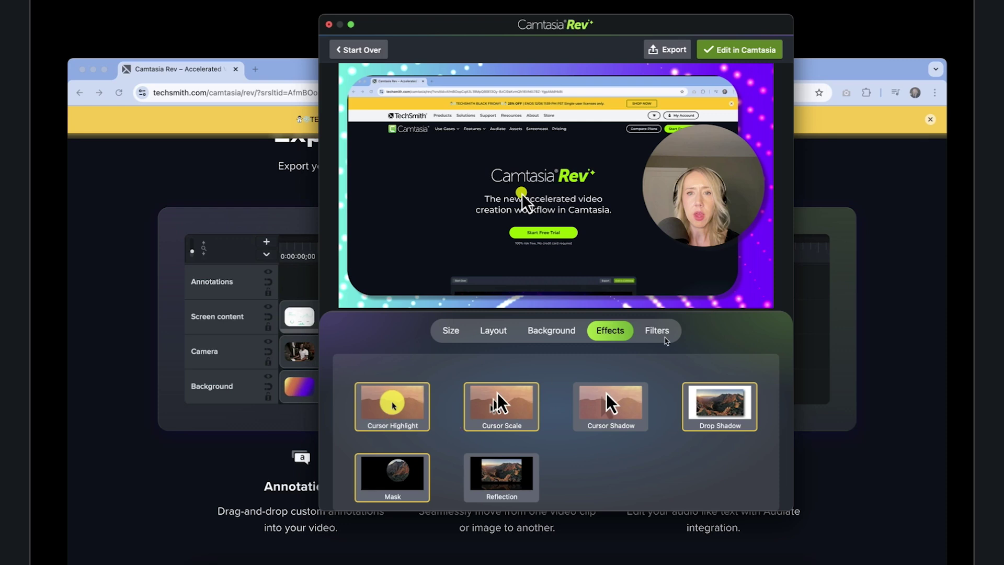
# Try the Teal & Orange, Teal Duality and Stately Blue filters on the webcam
pyautogui.click(660, 331)
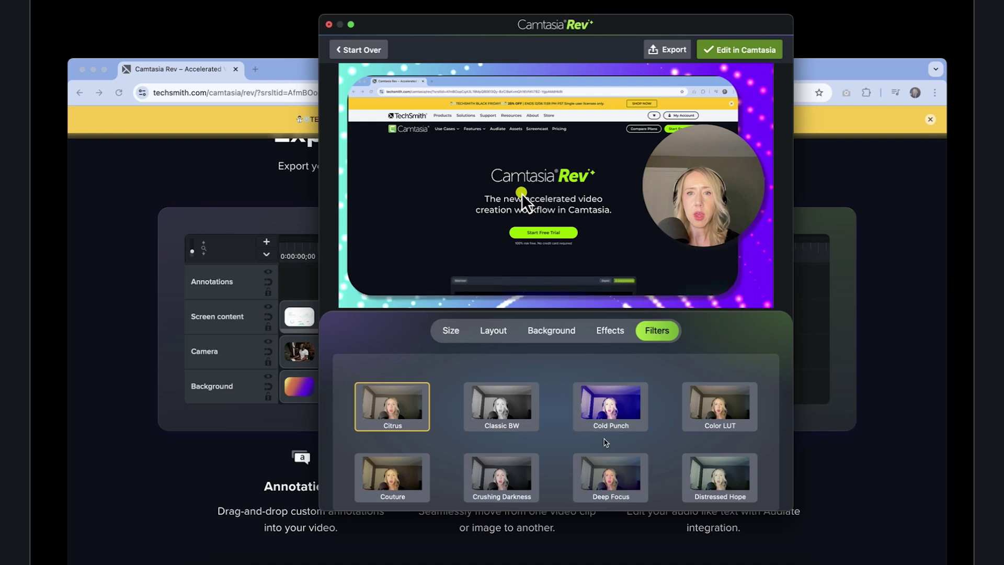
pyautogui.scroll(-10, 606, 443)
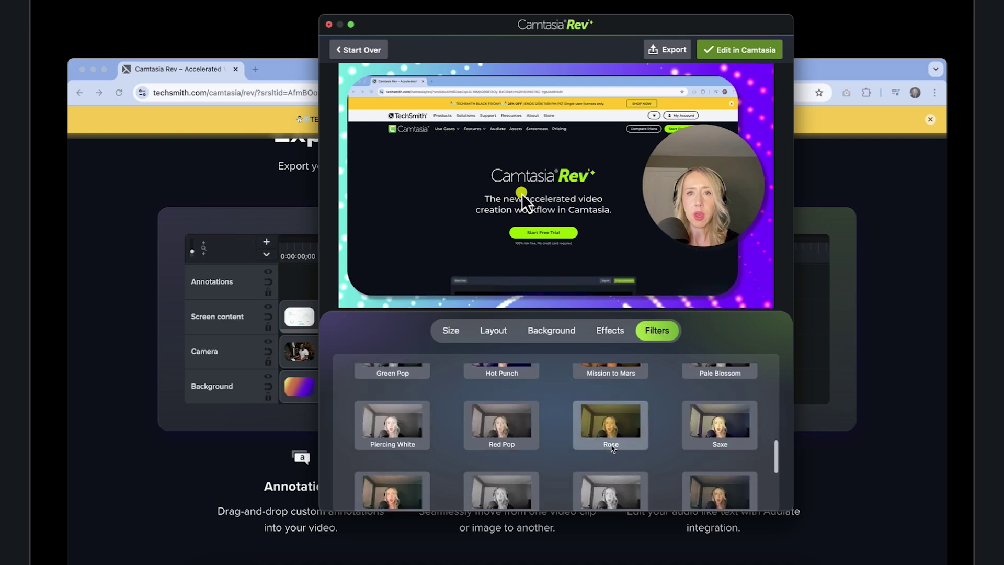
pyautogui.scroll(-4, 613, 449)
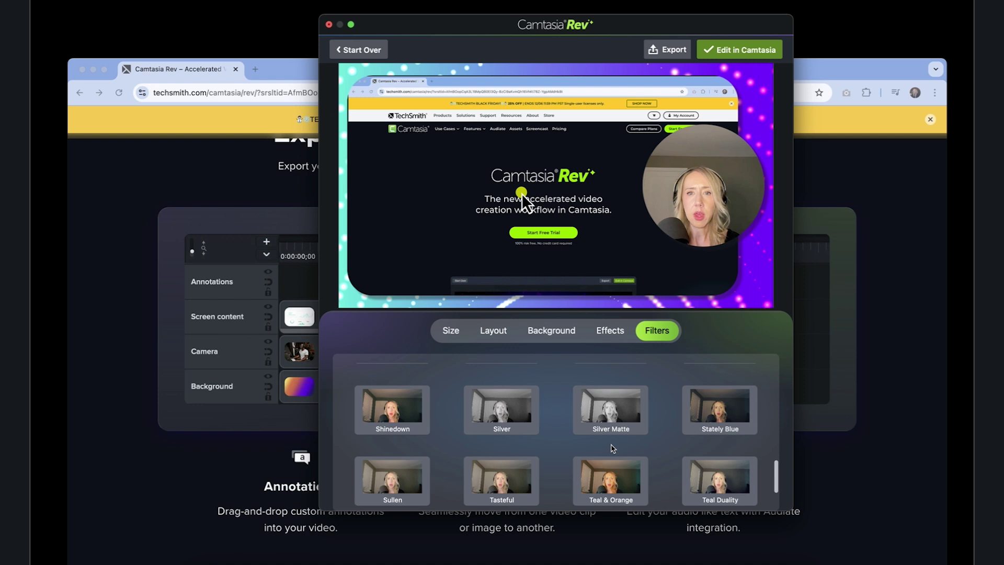
pyautogui.click(617, 491)
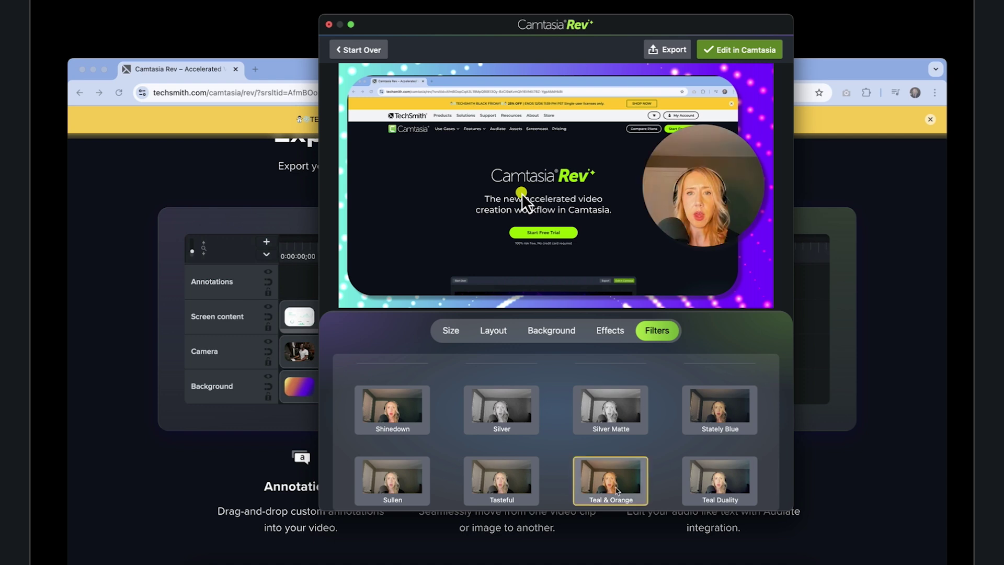
pyautogui.click(732, 484)
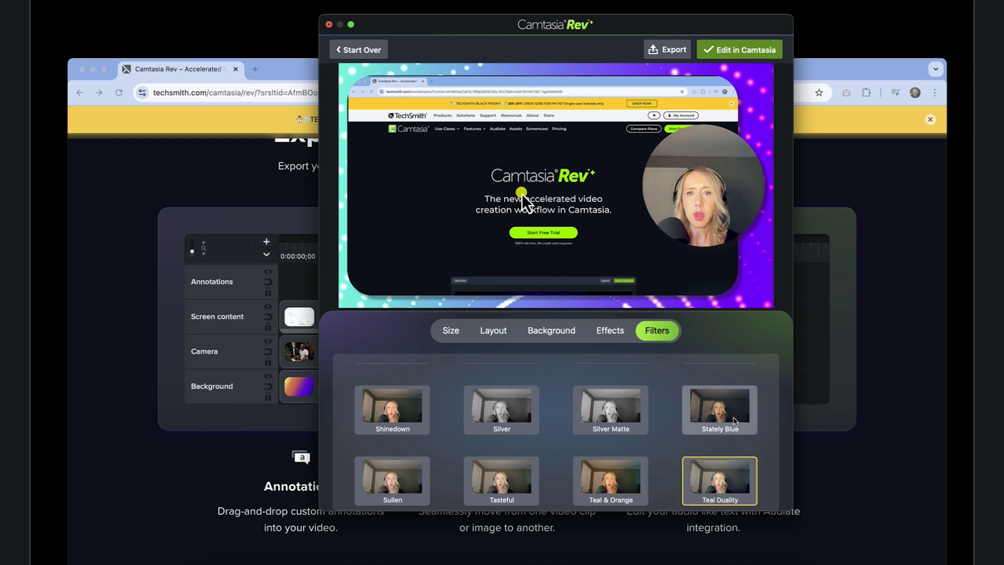
pyautogui.click(735, 421)
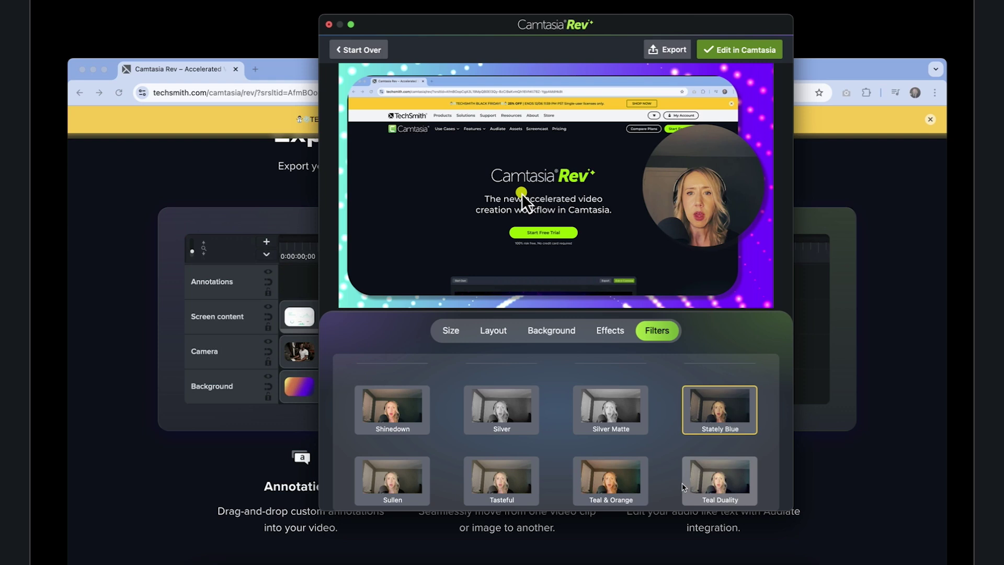
# Apply Basic Black & White, then remove it to restore the webcam's natural colour
pyautogui.scroll(10, 683, 487)
pyautogui.click(401, 408)
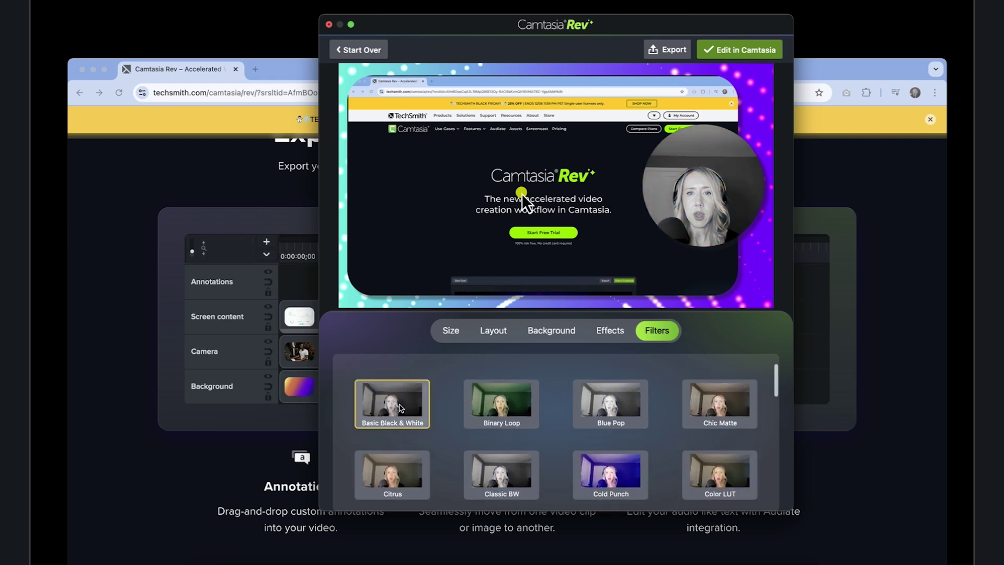
pyautogui.click(407, 417)
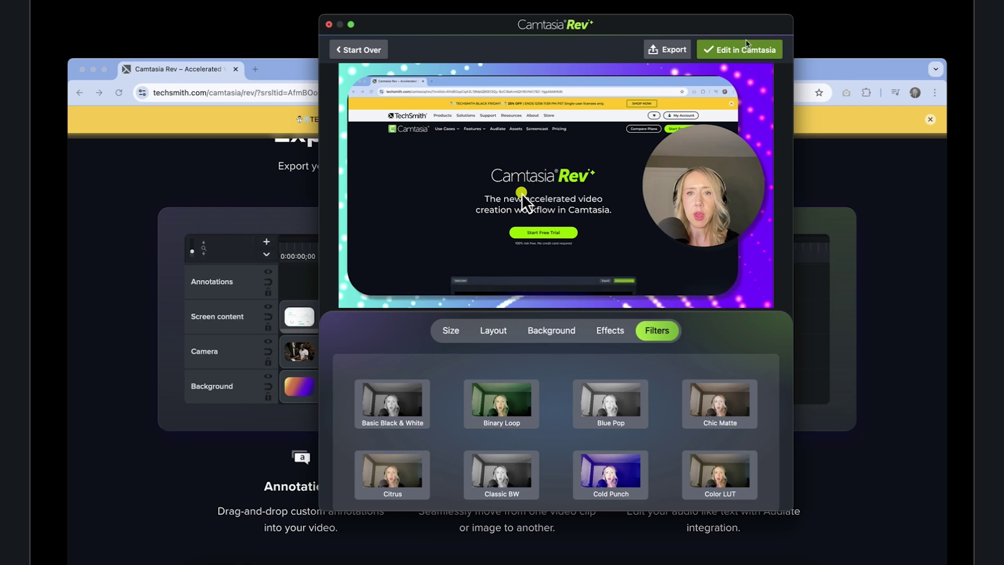
# Send the styled Rev recording to the Camtasia editor and select the Track 3 webcam clip
pyautogui.click(742, 49)
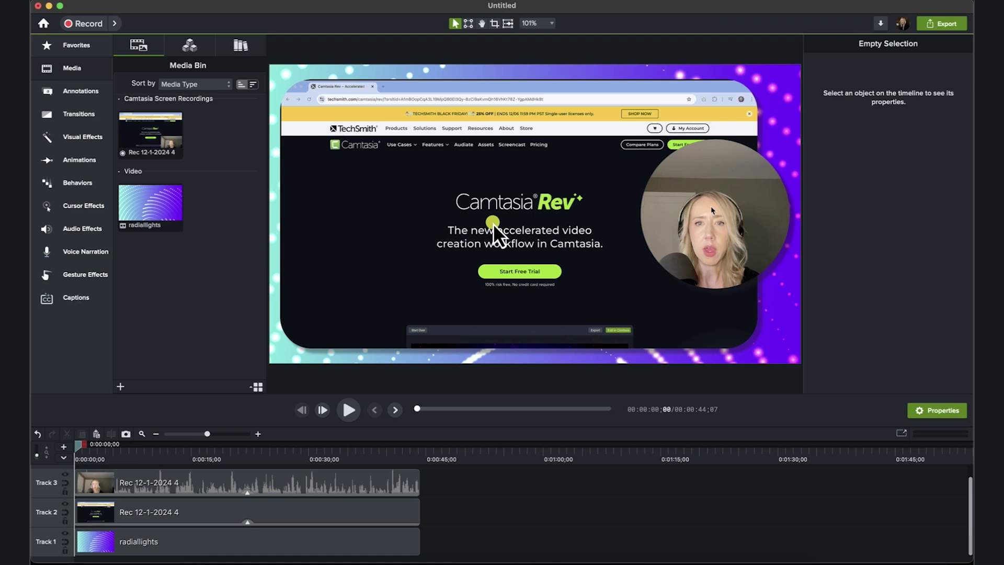
pyautogui.click(106, 485)
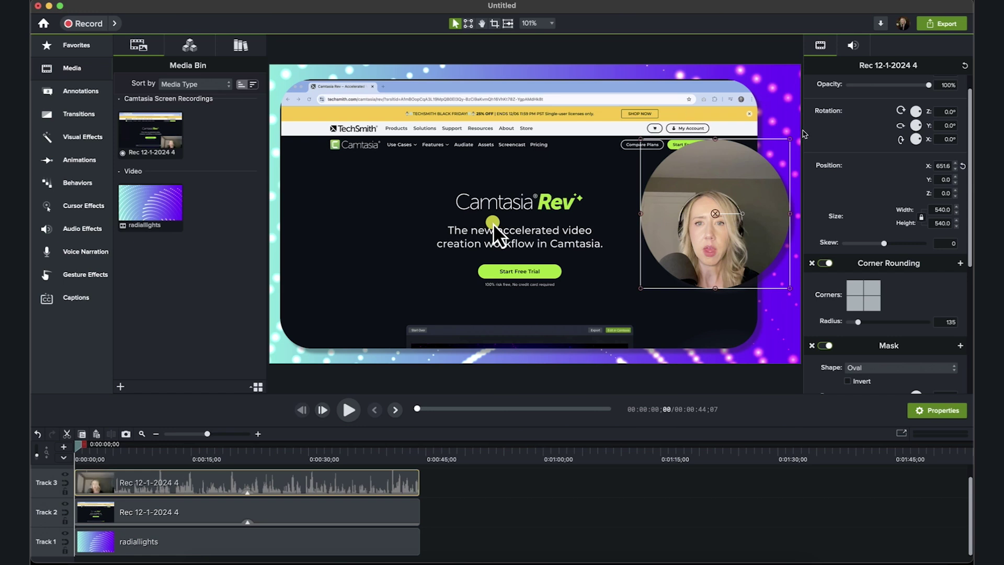
# Move the oval mask down, enlarge it around the face, and centre it
pyautogui.moveTo(789, 139)
pyautogui.mouseDown()
pyautogui.moveTo(804, 121)
pyautogui.moveTo(791, 145)
pyautogui.mouseUp()
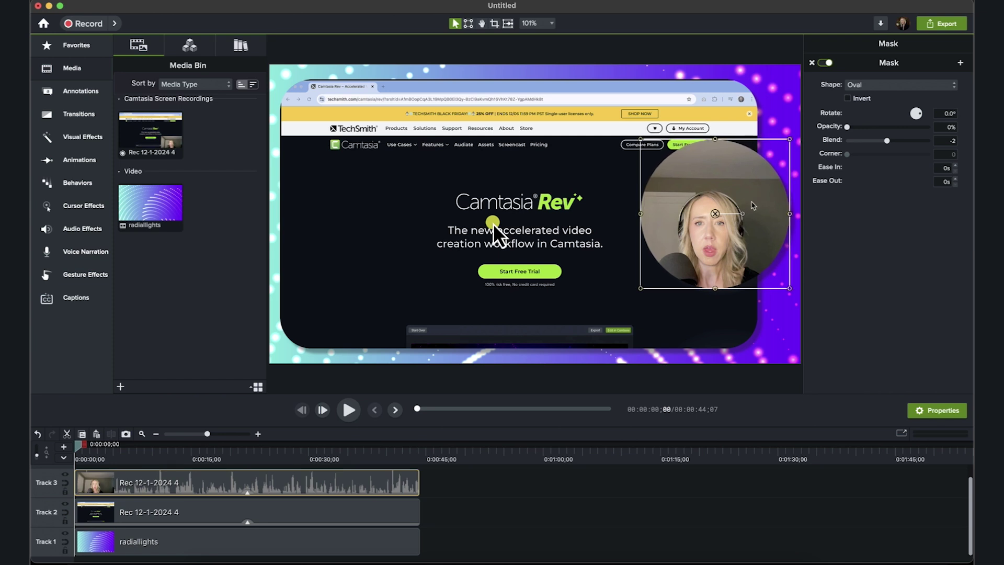
pyautogui.moveTo(719, 224); pyautogui.dragTo(718, 243)
pyautogui.moveTo(788, 158); pyautogui.dragTo(741, 213)
pyautogui.moveTo(691, 268); pyautogui.dragTo(702, 264)
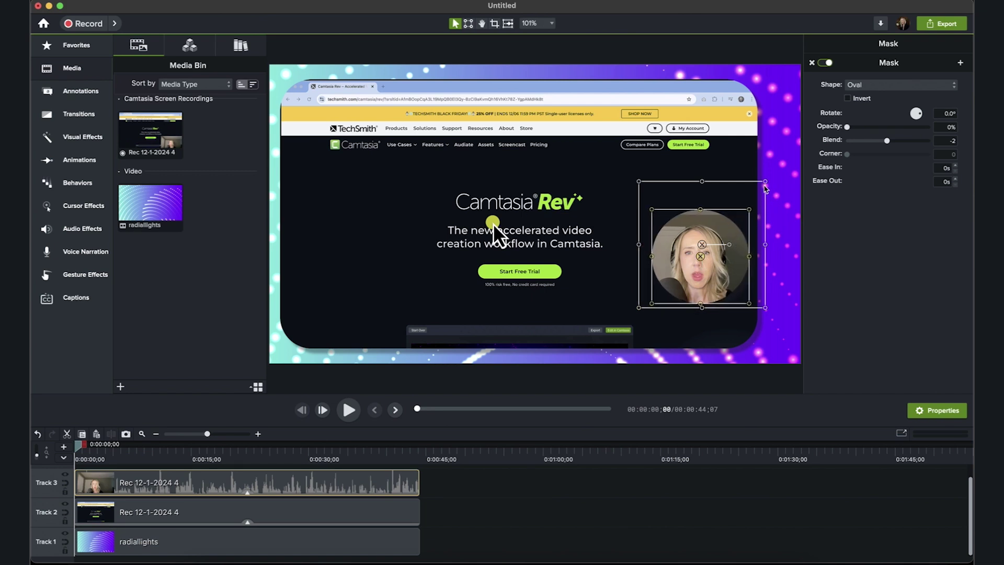
# Enlarge the circular webcam overlay up and right, then nudge it into place
pyautogui.moveTo(765, 182); pyautogui.dragTo(808, 130)
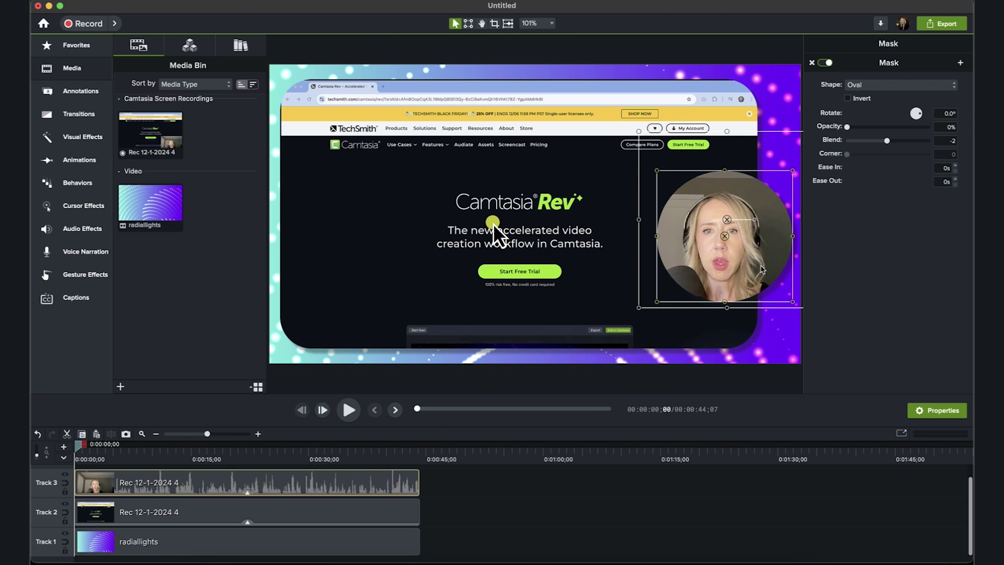
pyautogui.moveTo(761, 269); pyautogui.dragTo(763, 264)
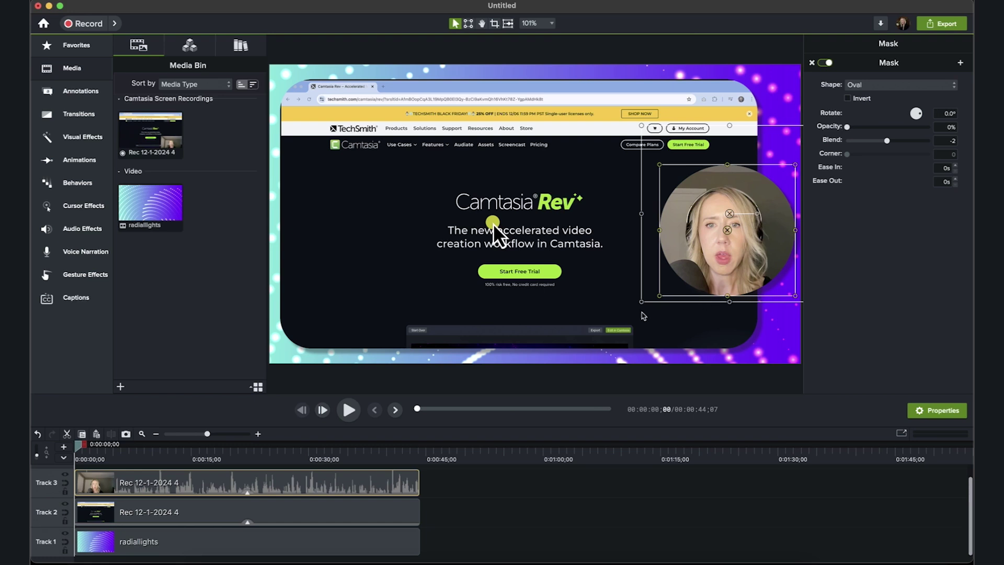
pyautogui.click(356, 519)
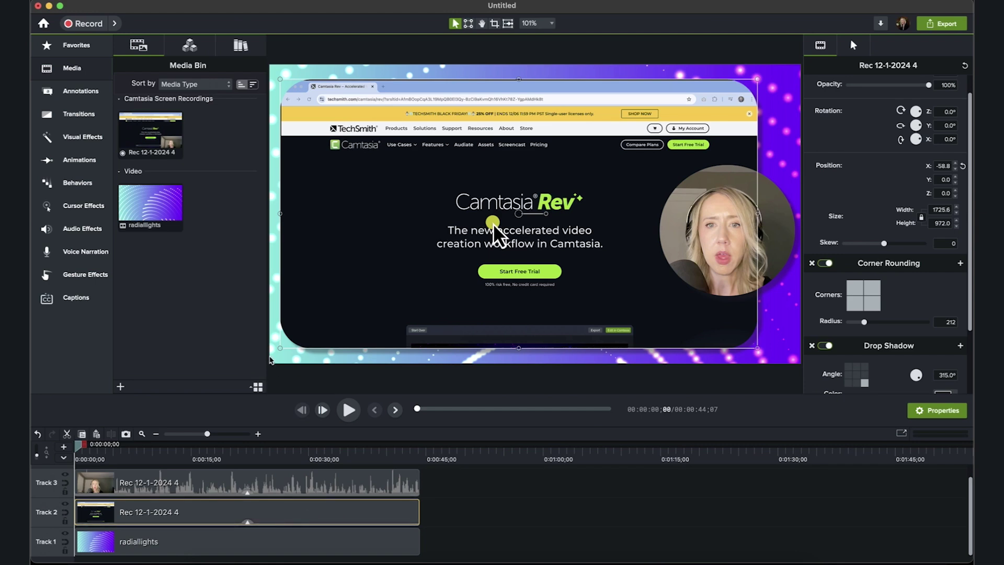
# Resize the screen recording to 51.9% scale and shift it left
pyautogui.moveTo(280, 348); pyautogui.dragTo(304, 335)
pyautogui.moveTo(646, 168)
pyautogui.mouseDown()
pyautogui.moveTo(625, 175)
pyautogui.moveTo(643, 168)
pyautogui.mouseUp()
pyautogui.click(308, 515)
pyautogui.press('Left')
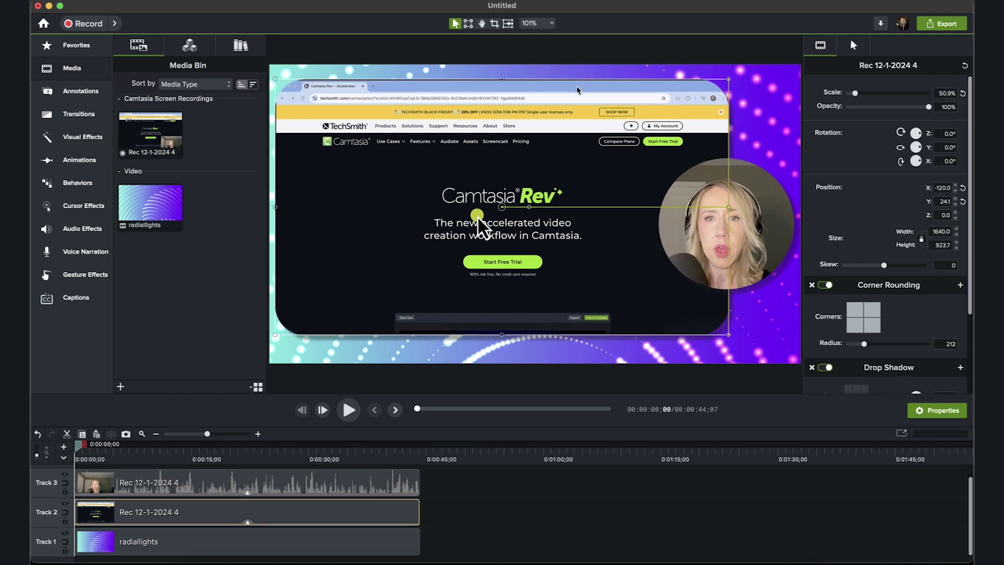
# Shrink the webcam circle to 41.7% and move it down-left against the right side
pyautogui.click(740, 215)
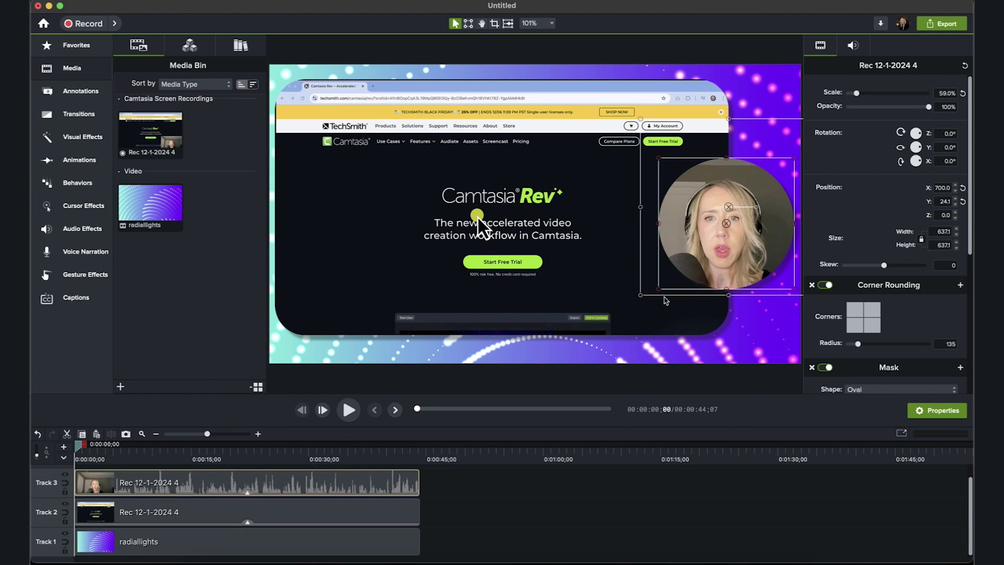
pyautogui.moveTo(644, 293); pyautogui.dragTo(691, 248)
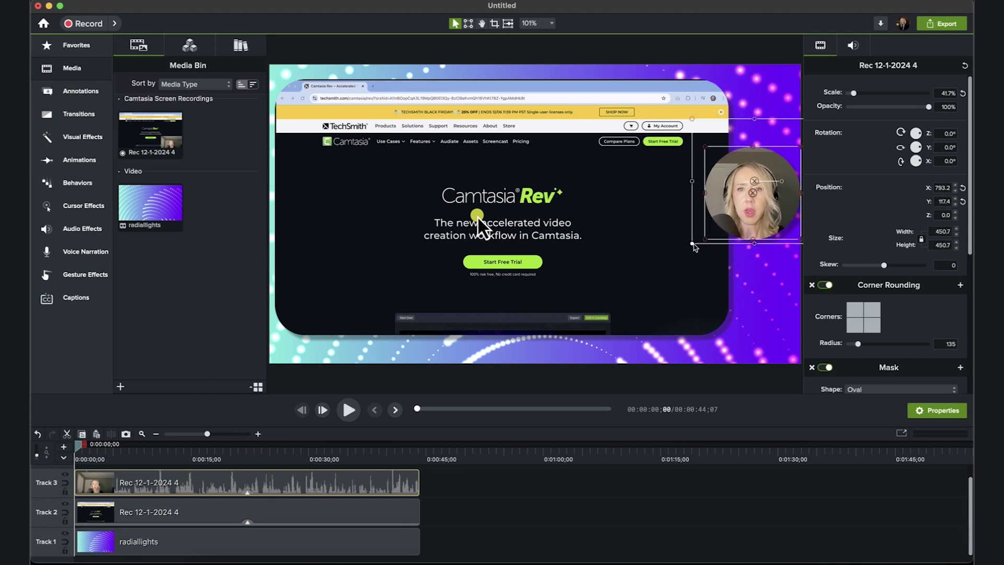
pyautogui.moveTo(770, 211); pyautogui.dragTo(756, 235)
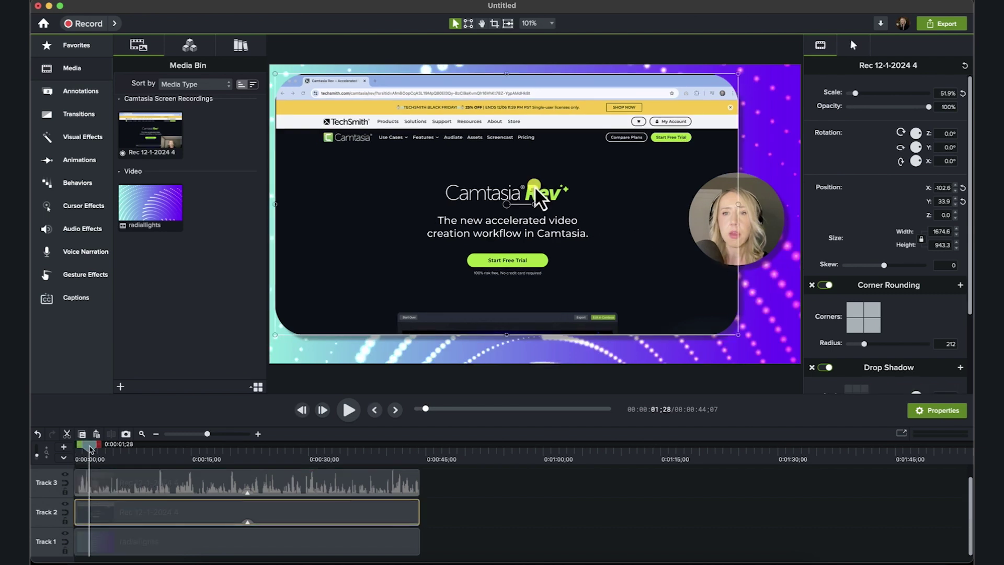
# Scrub the playhead from 0:00:41;23 back to 0:00:33;14
pyautogui.moveTo(91, 449); pyautogui.dragTo(402, 462)
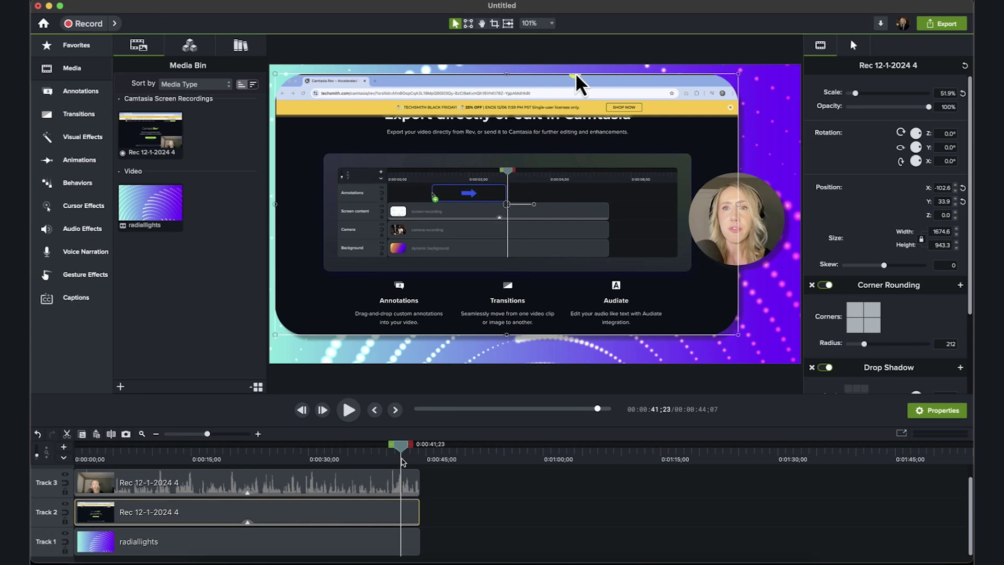
pyautogui.moveTo(405, 450); pyautogui.dragTo(343, 453)
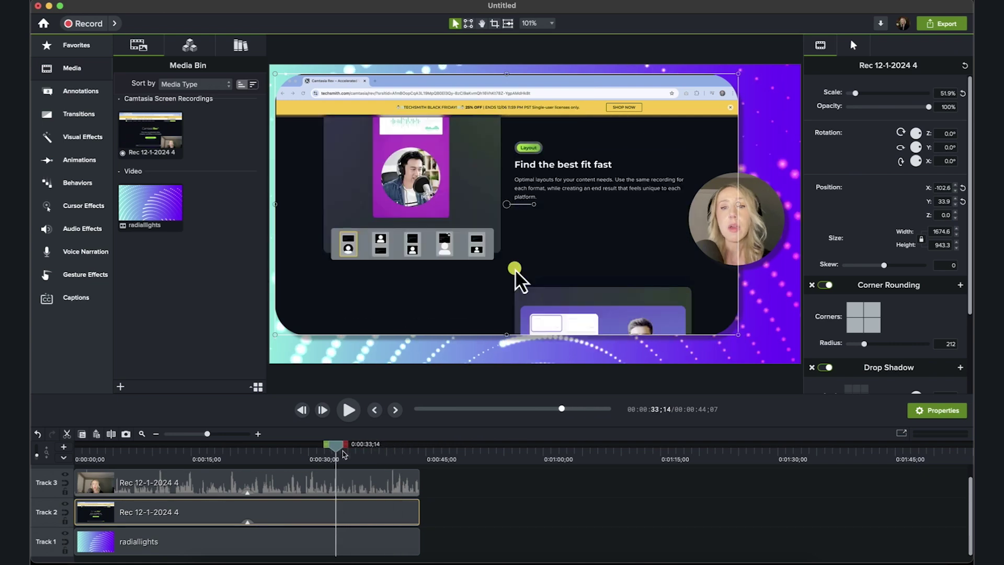
# Split all three track clips at the playhead and shift the later pieces right, leaving a gap
pyautogui.moveTo(455, 546); pyautogui.dragTo(368, 477)
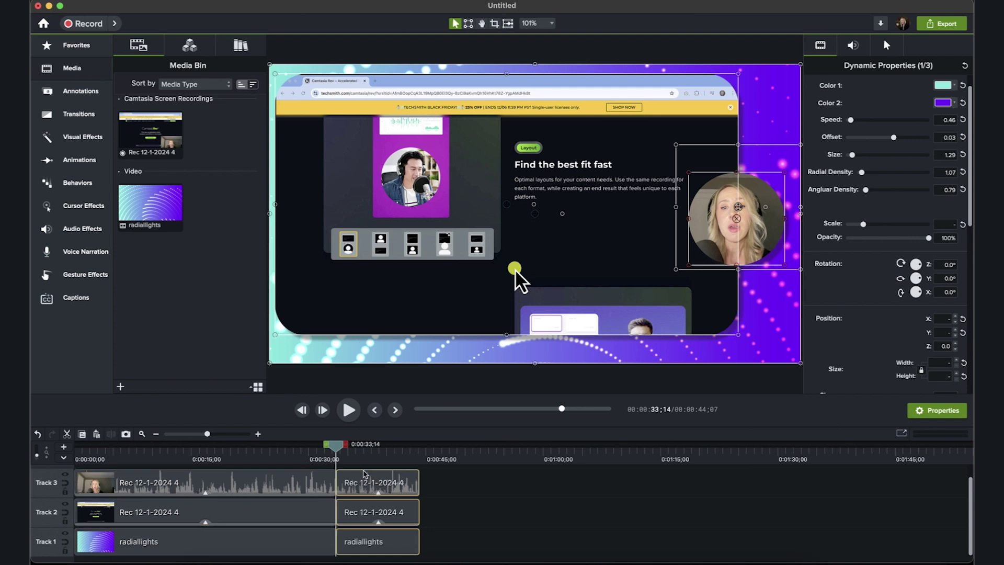
pyautogui.press('s')
pyautogui.moveTo(338, 446); pyautogui.dragTo(346, 449)
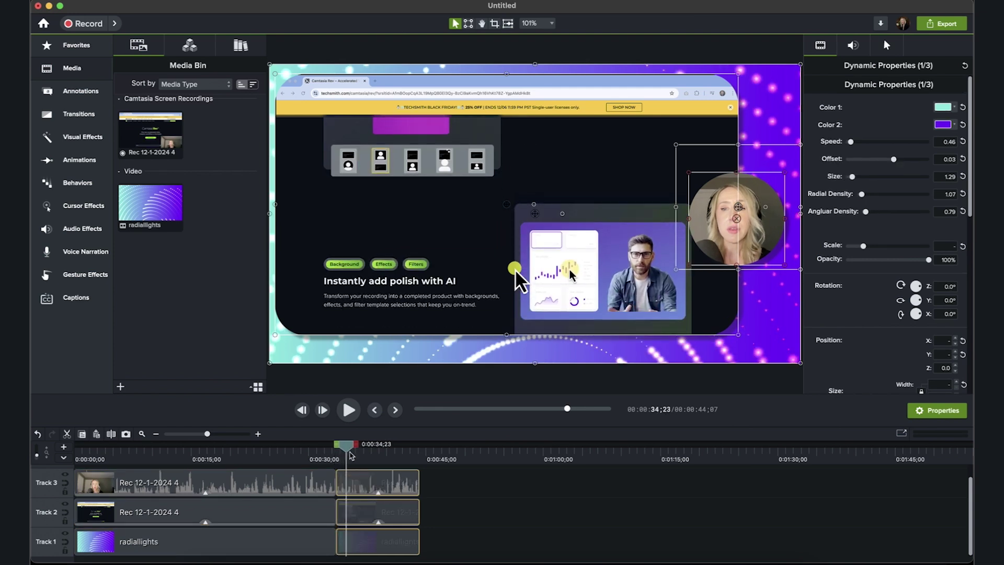
pyautogui.moveTo(339, 518); pyautogui.dragTo(348, 519)
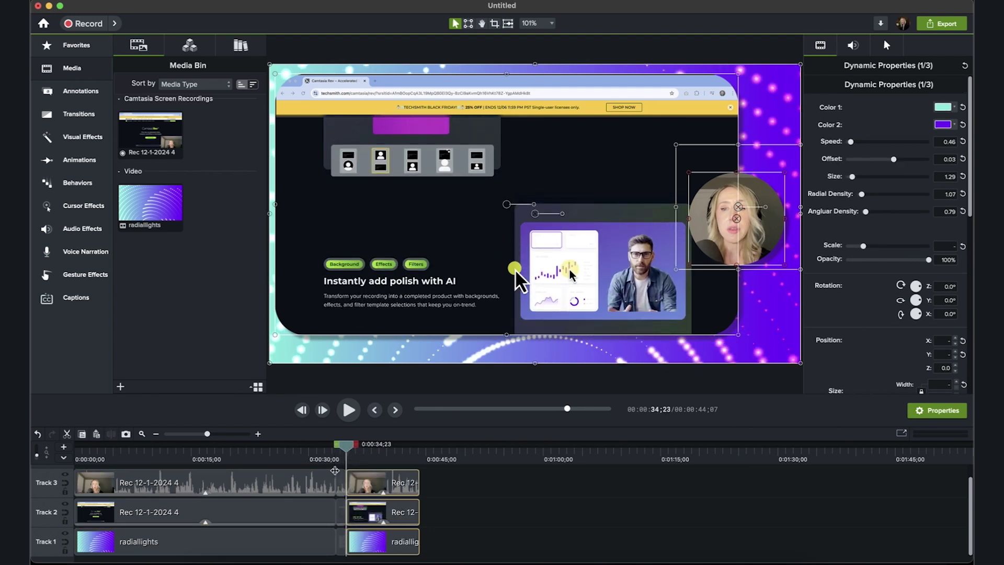
pyautogui.moveTo(372, 480); pyautogui.dragTo(373, 479)
pyautogui.moveTo(346, 444); pyautogui.dragTo(83, 453)
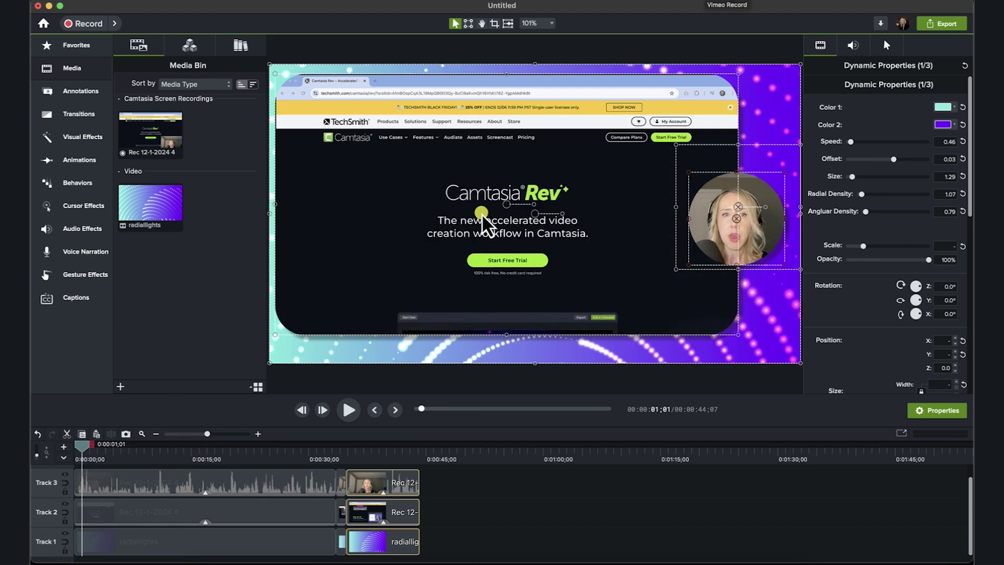